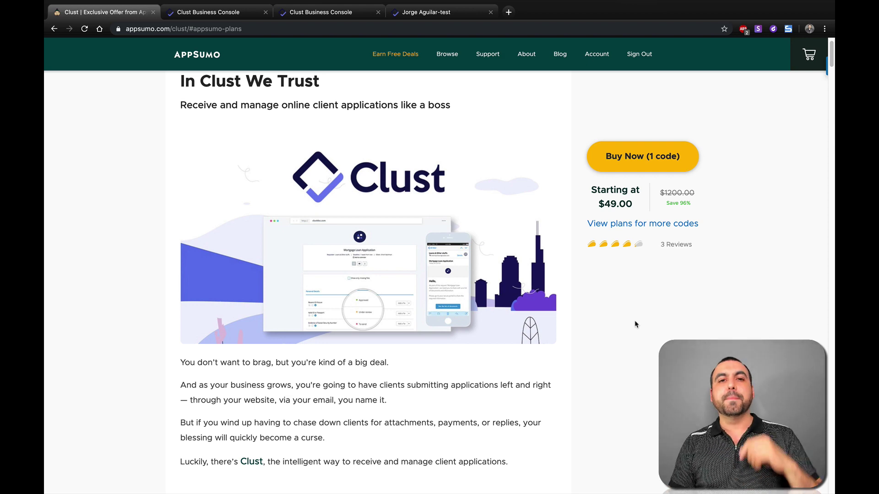
# Step: Show the plans for more codes and compare the Gold plan's 300 applications-per-month limit
pyautogui.click(660, 225)
pyautogui.scroll(-4, 620, 358)
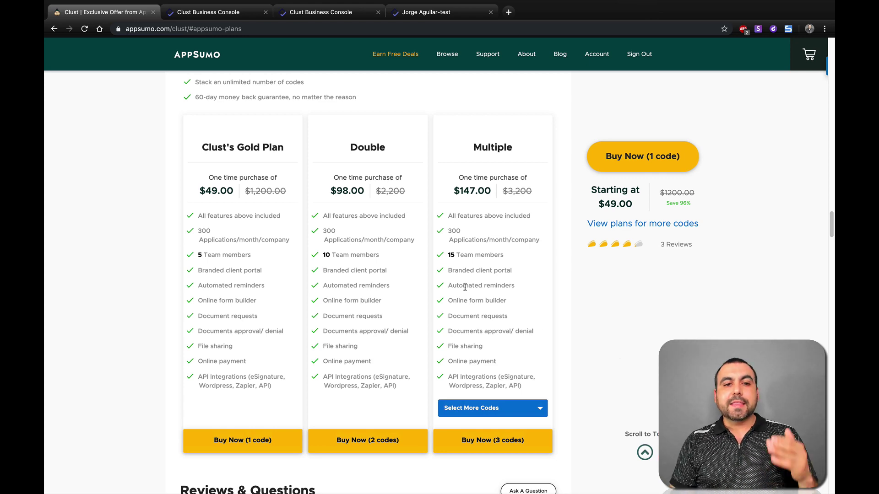
pyautogui.doubleClick(198, 231)
pyautogui.click(268, 241)
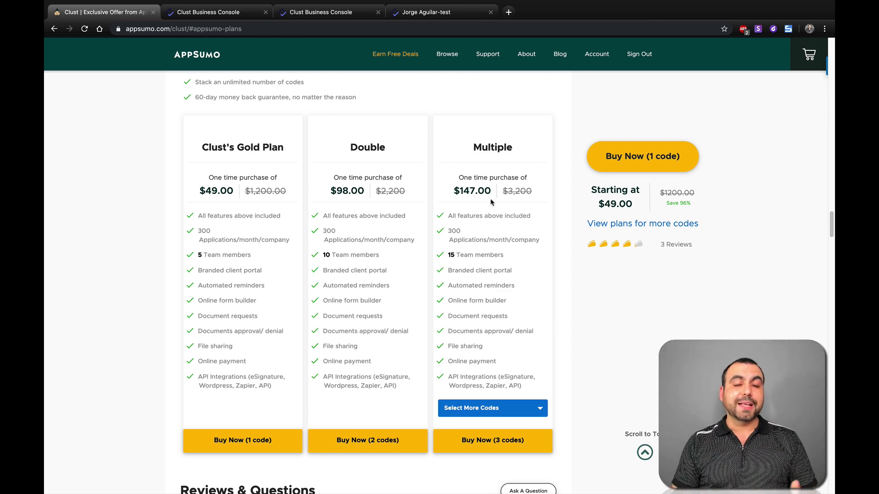
# Step: Check the recipient request page's web address, then go back to the AppSumo plans
pyautogui.click(428, 12)
pyautogui.click(133, 25)
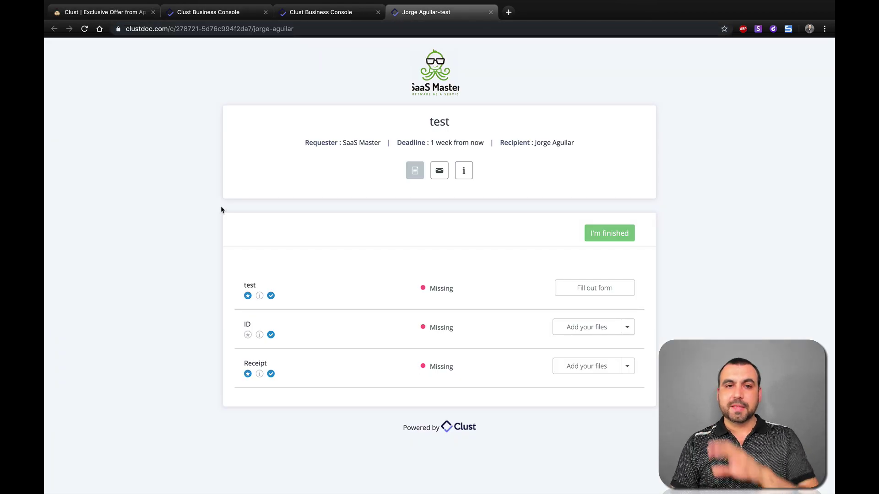
pyautogui.click(103, 12)
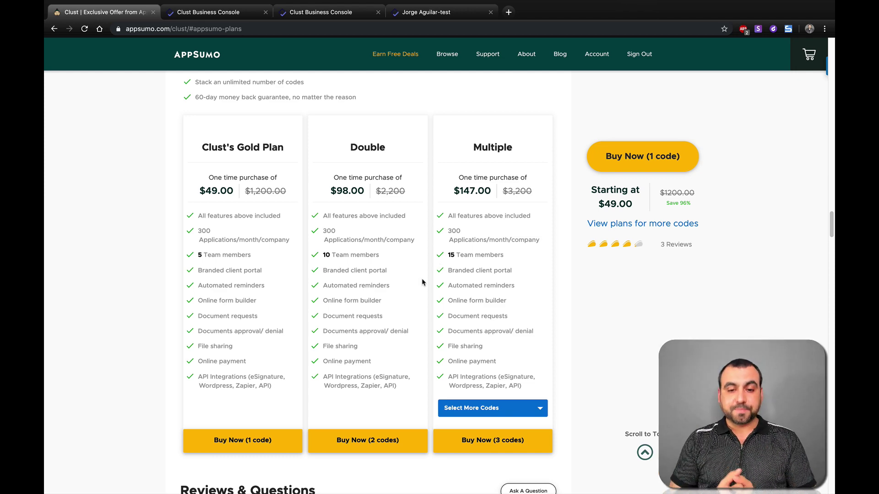
# Step: Review the Business Console dashboard with zero applications and a 13-day trial, then open Resources
pyautogui.click(224, 16)
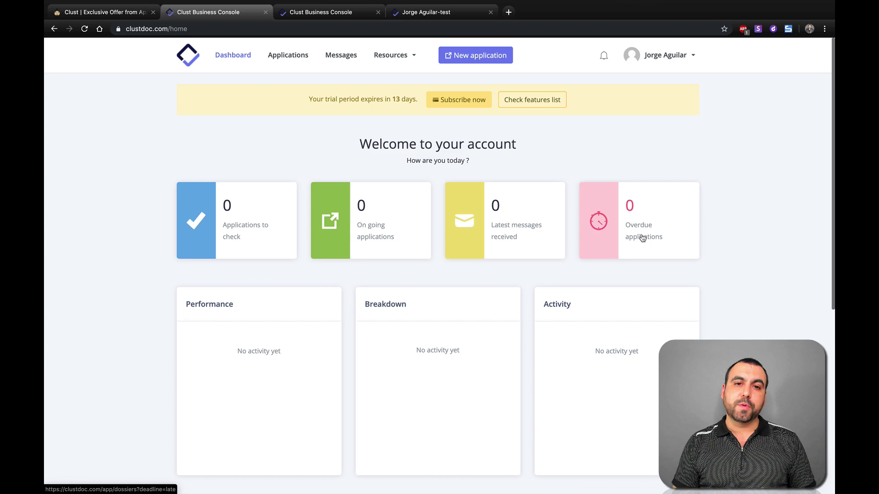
pyautogui.scroll(-5, 551, 350)
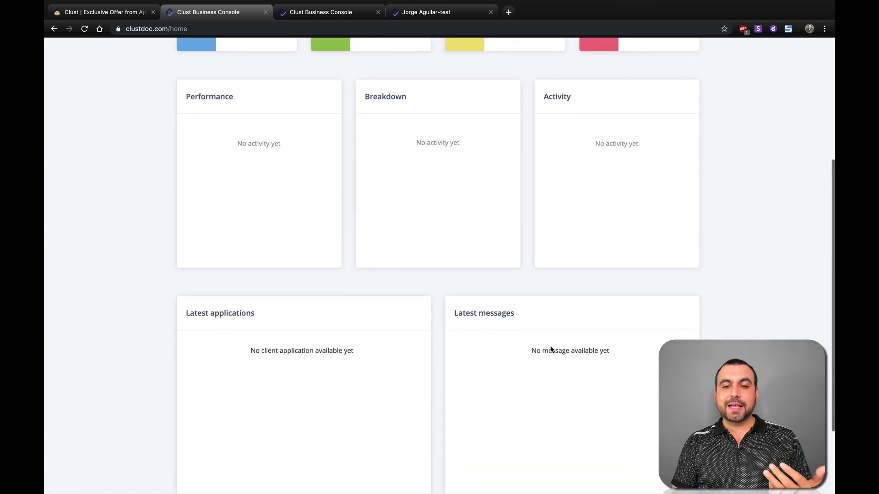
pyautogui.scroll(5, 551, 350)
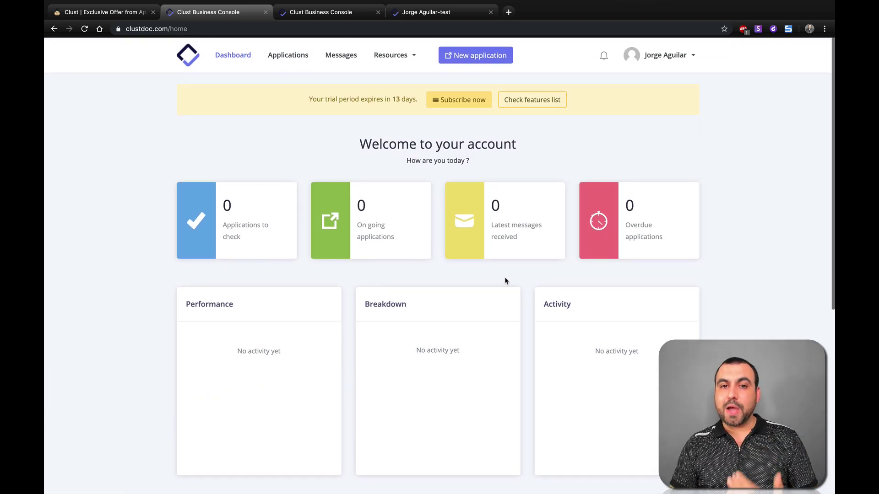
pyautogui.click(399, 56)
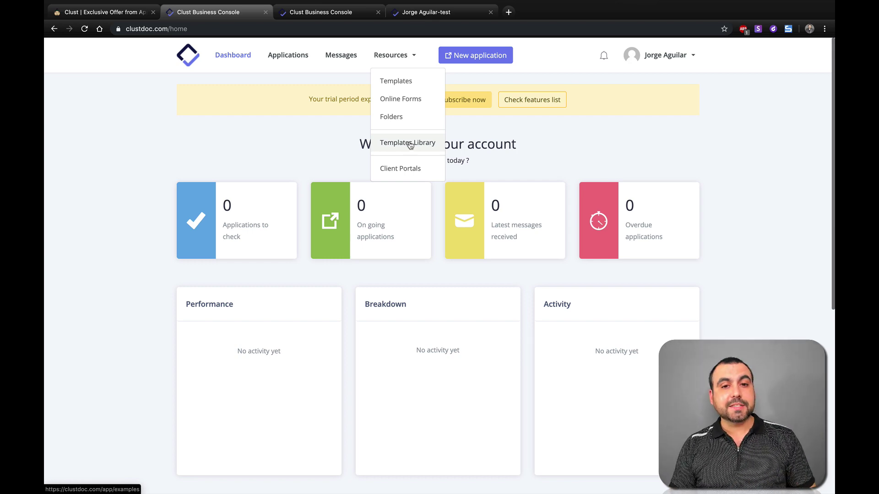
# Step: Import the Mortgage Loan Application template from the Templates Library
pyautogui.click(410, 144)
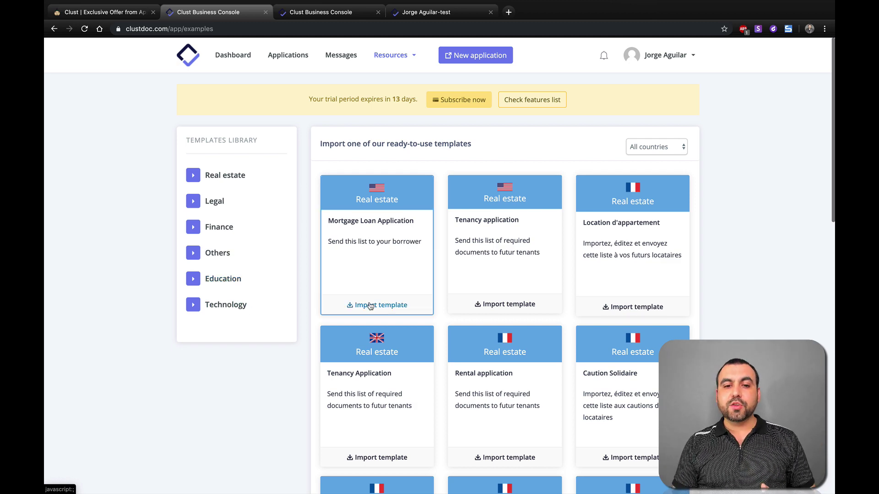
pyautogui.click(392, 310)
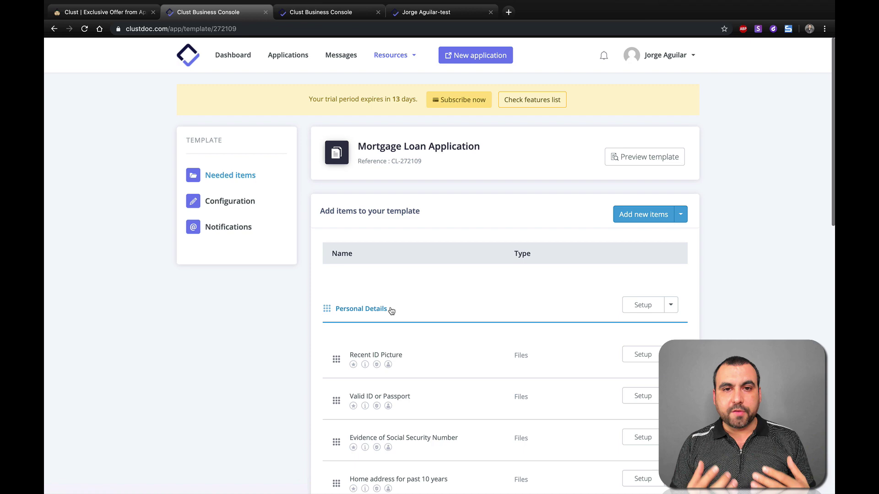
# Step: From the Templates list, create a new empty template named 'test3'
pyautogui.click(393, 61)
pyautogui.click(401, 84)
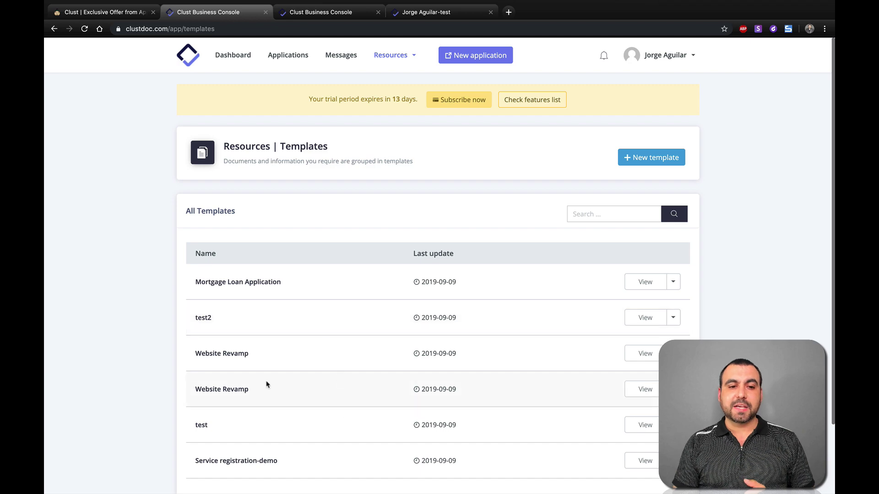
pyautogui.scroll(-2, 268, 384)
pyautogui.scroll(2, 268, 385)
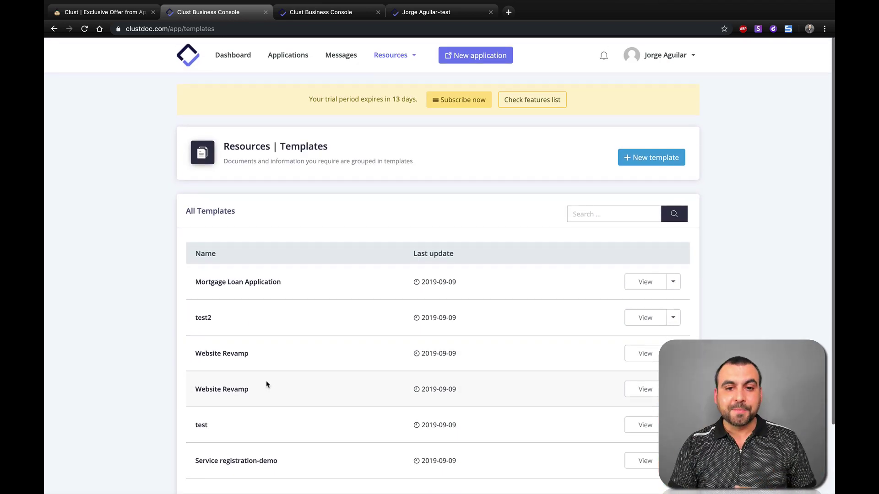
pyautogui.click(653, 158)
pyautogui.click(428, 96)
pyautogui.write('test')
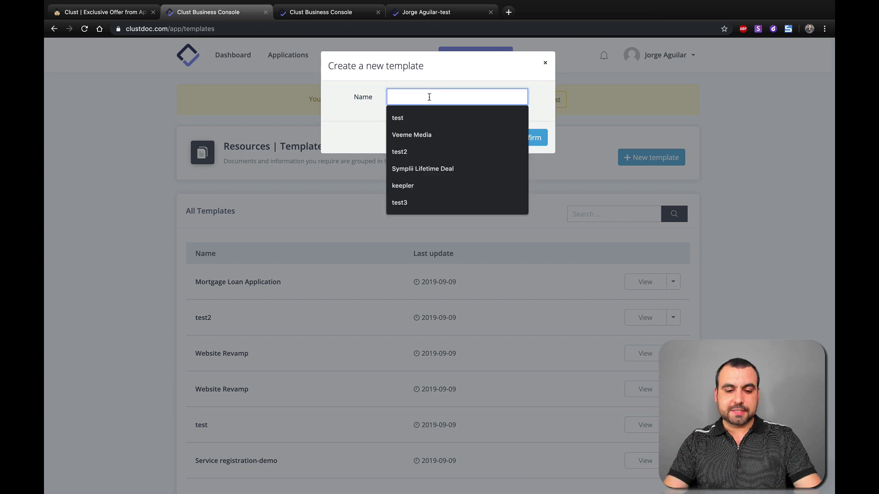
pyautogui.write('3')
pyautogui.click(527, 134)
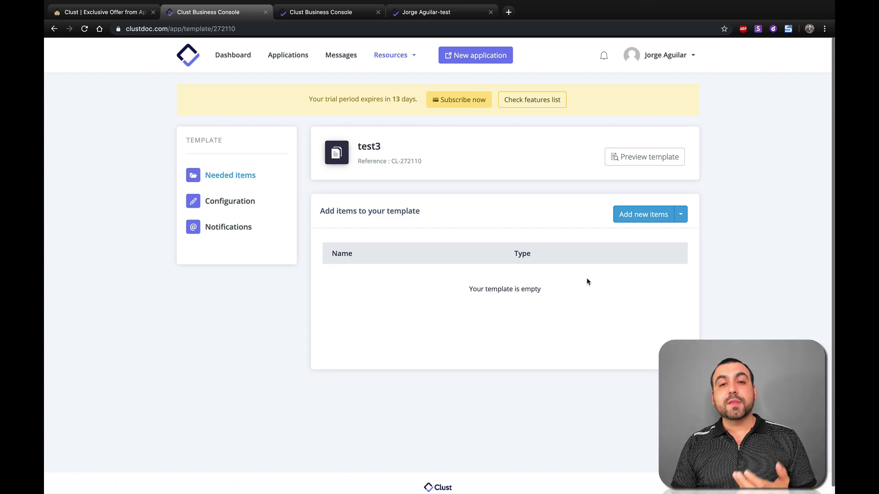
# Step: Request two documents, 'Receipt' and 'item', as new file items on test3
pyautogui.click(636, 216)
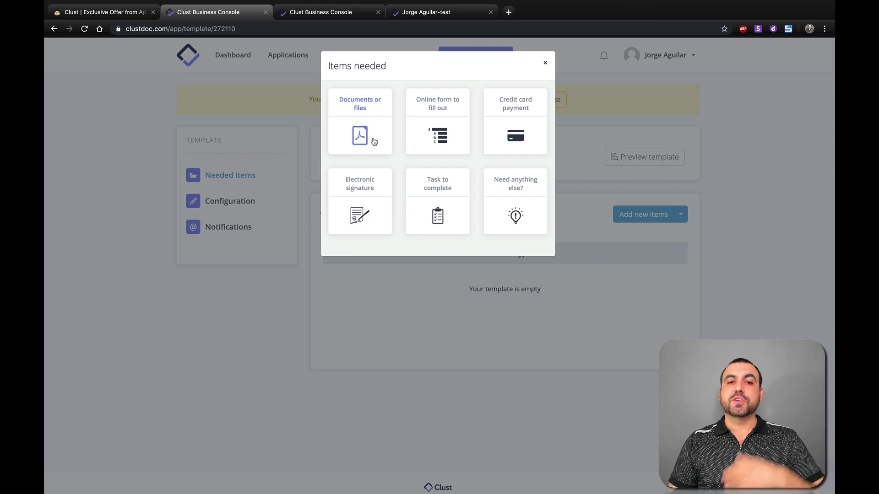
pyautogui.click(360, 138)
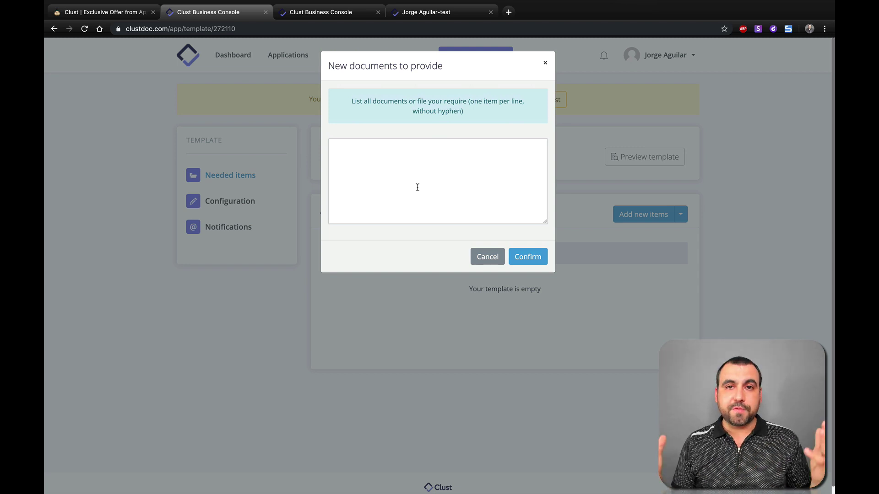
pyautogui.click(418, 187)
pyautogui.write('Recipr')
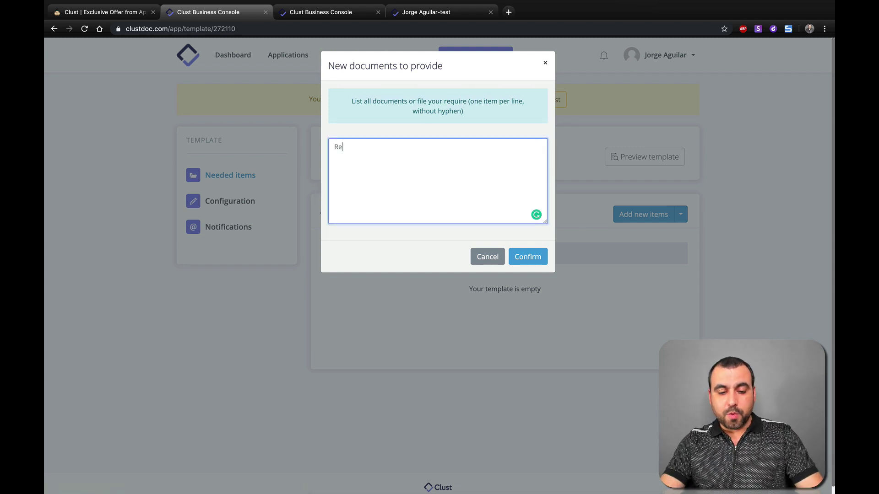
pyautogui.press('BackSpace')
pyautogui.press('BackSpace')
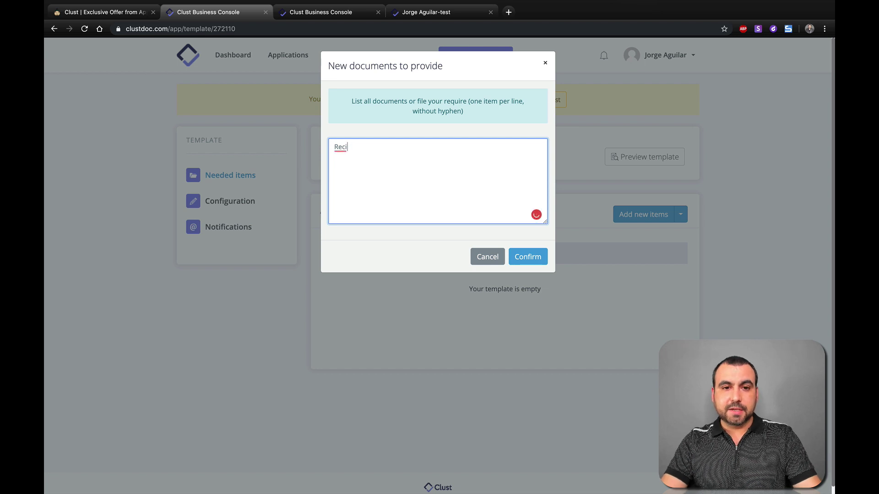
pyautogui.write('ept')
pyautogui.press('Return')
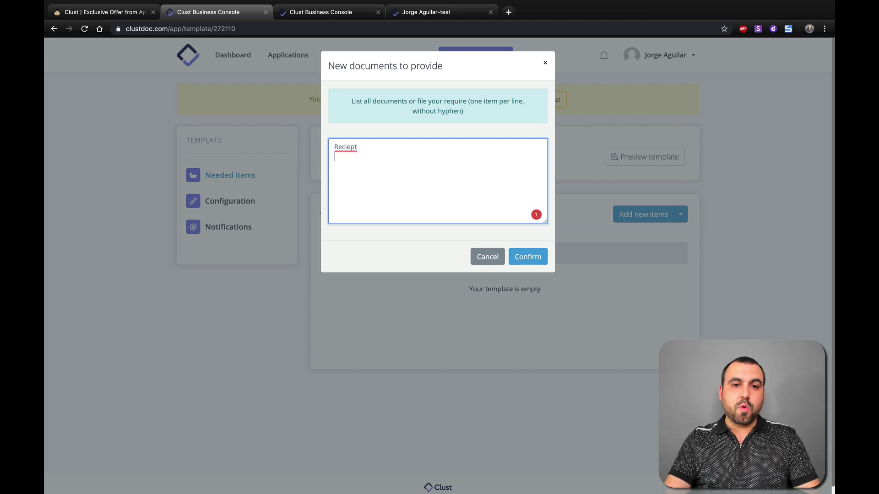
pyautogui.click(357, 161)
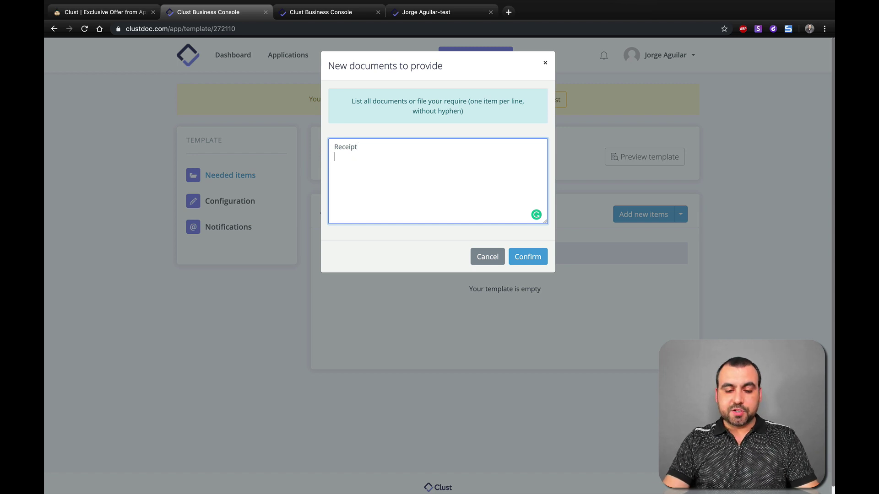
pyautogui.write('item')
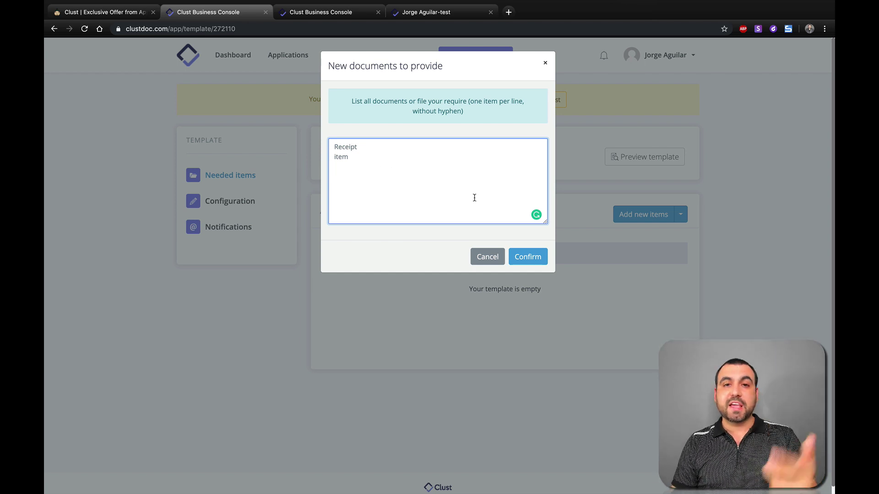
pyautogui.click(525, 257)
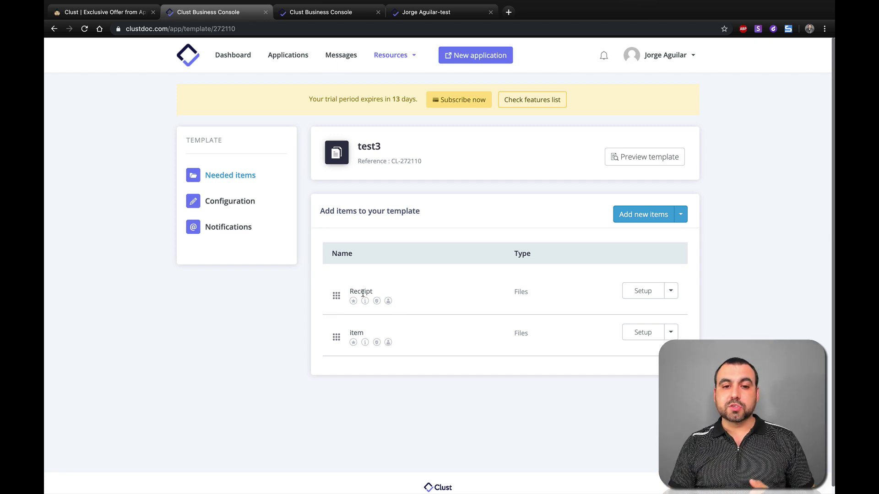
# Step: Make Receipt required with the description 'upload receipt picture' and save its details
pyautogui.click(650, 293)
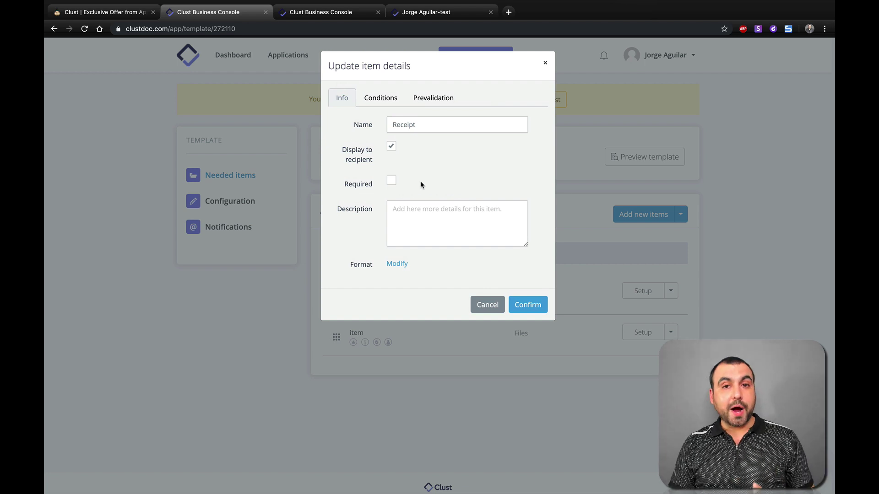
pyautogui.click(394, 182)
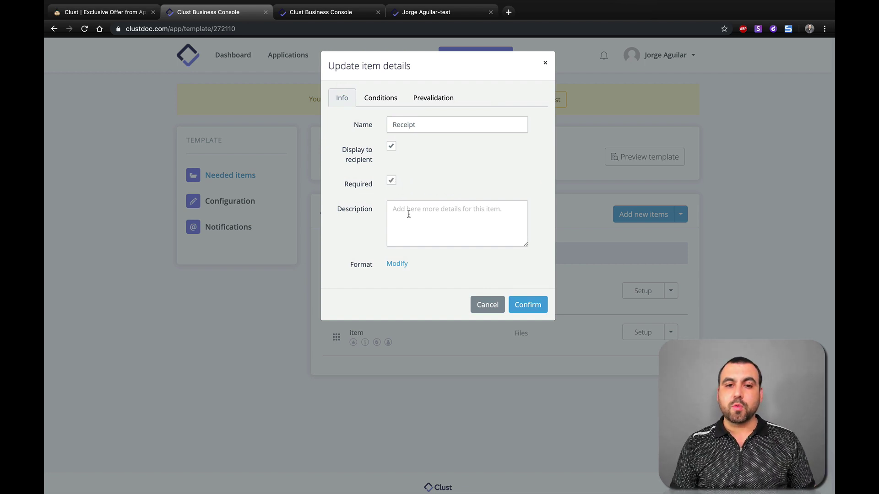
pyautogui.click(410, 216)
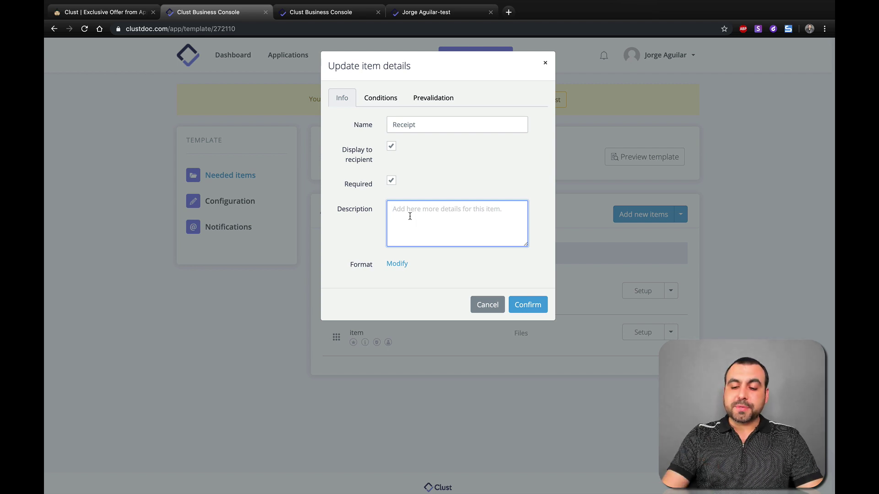
pyautogui.write('upload receipt picture')
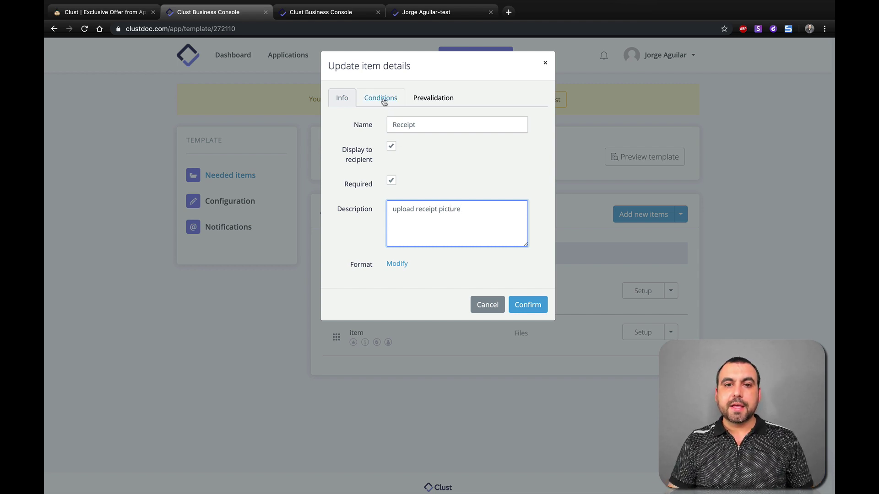
pyautogui.click(383, 97)
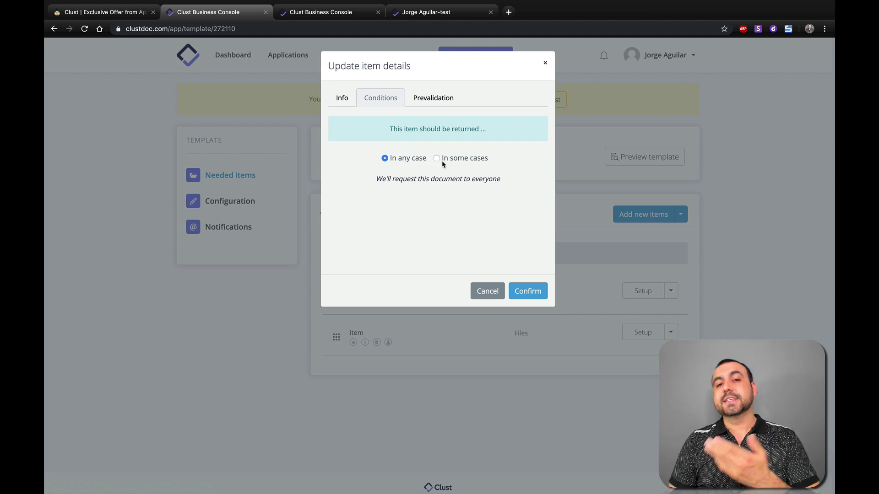
pyautogui.click(436, 104)
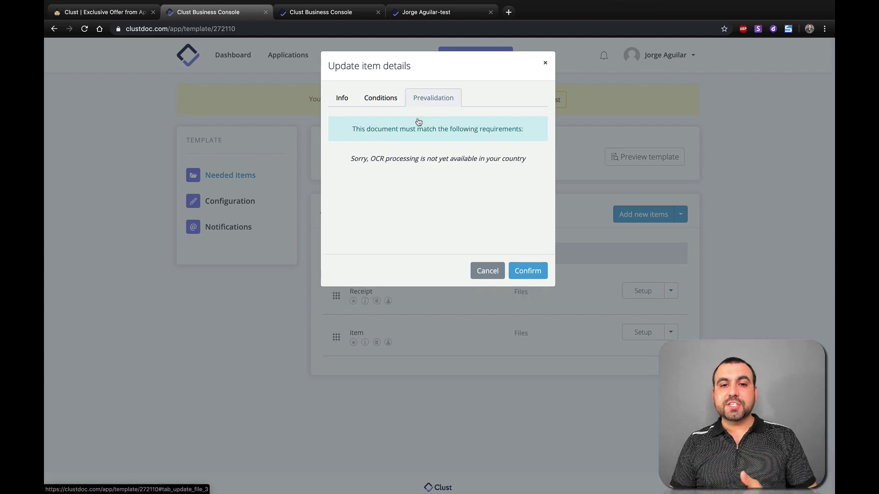
pyautogui.click(341, 96)
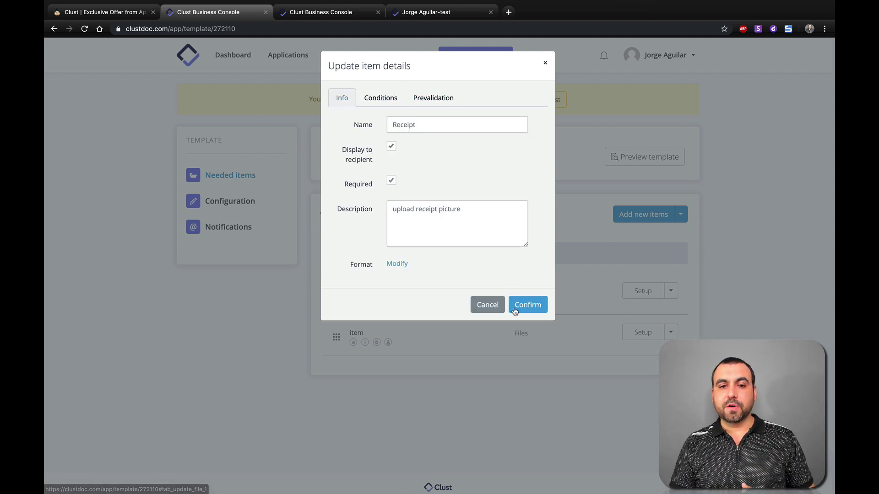
pyautogui.click(528, 303)
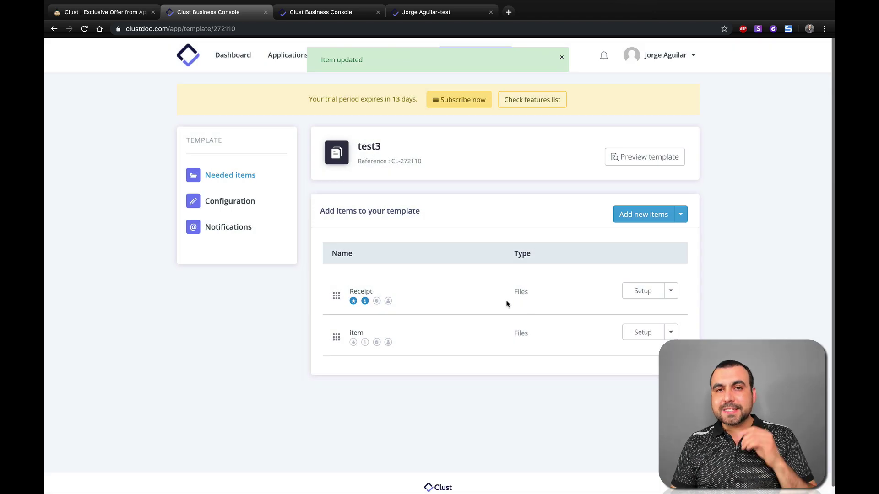
pyautogui.moveTo(356, 305)
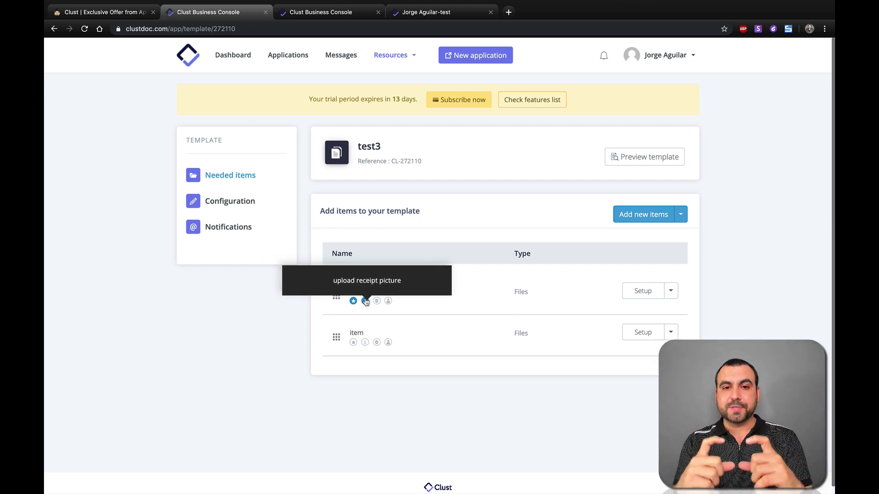
# Step: Add a required online-form item 'Basic Info' using form 'test', described 'basic Information'
pyautogui.click(628, 220)
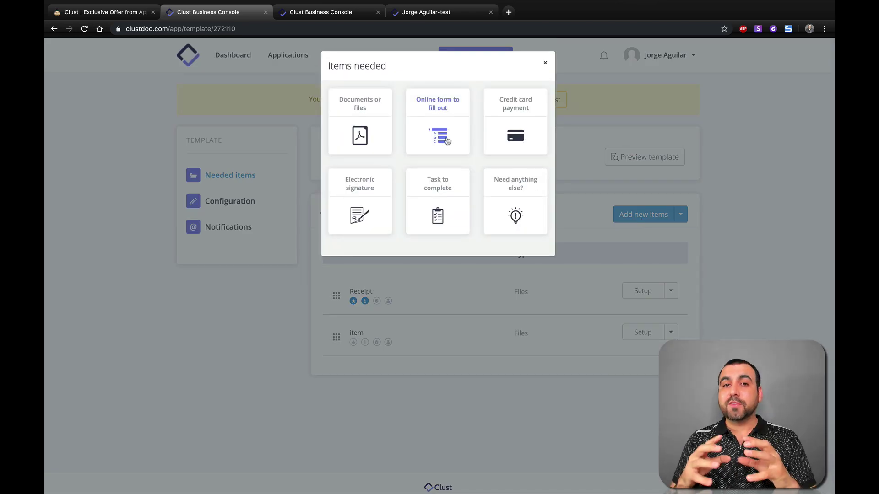
pyautogui.click(447, 140)
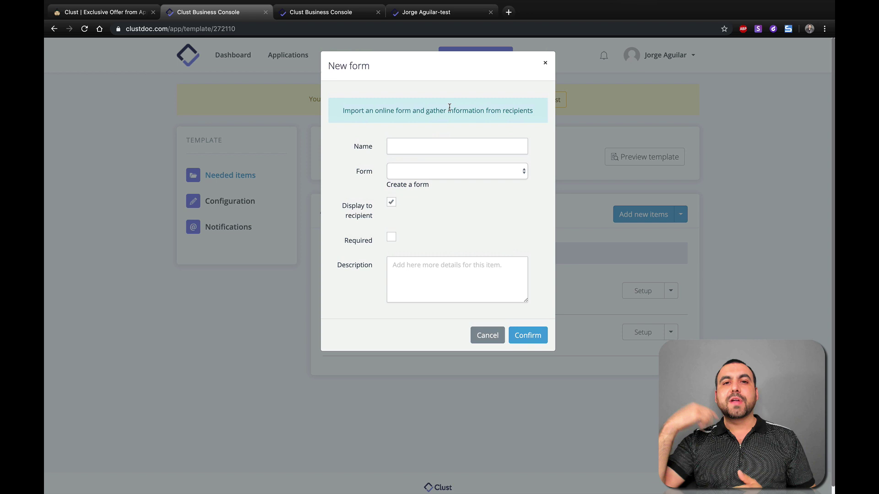
pyautogui.click(425, 146)
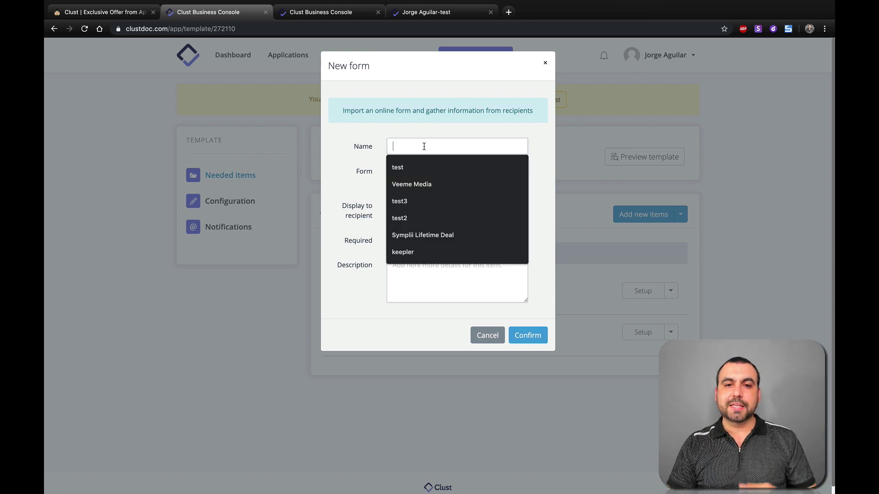
pyautogui.write('Basic Info')
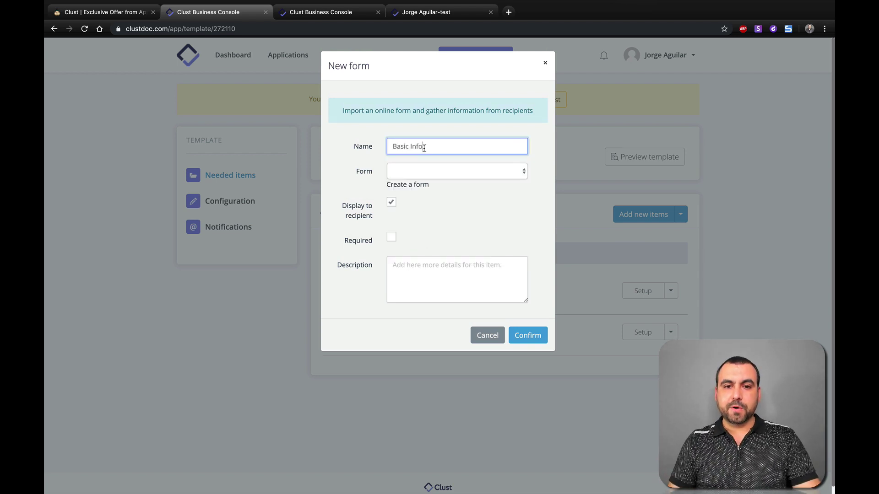
pyautogui.click(427, 172)
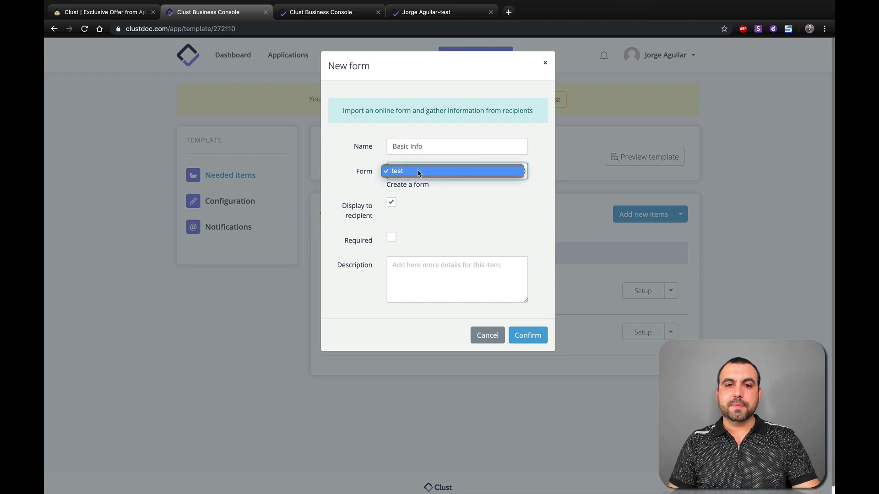
pyautogui.click(418, 171)
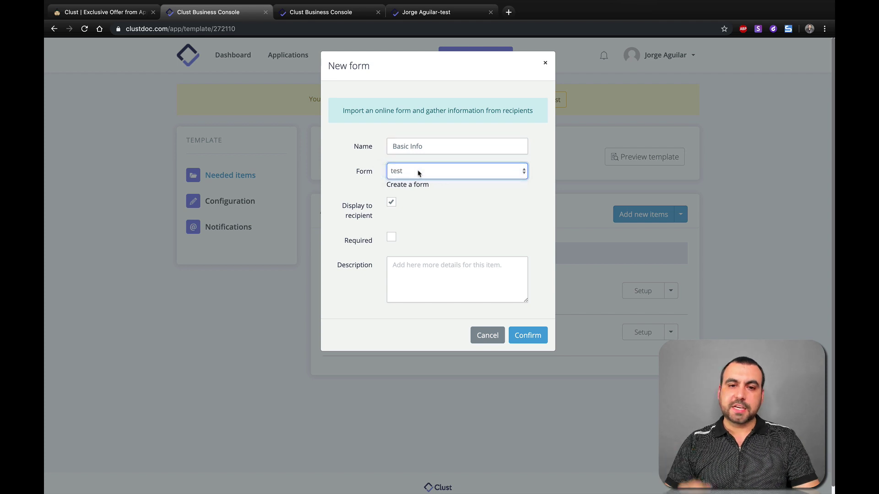
pyautogui.click(392, 237)
pyautogui.click(410, 281)
pyautogui.write('basic ')
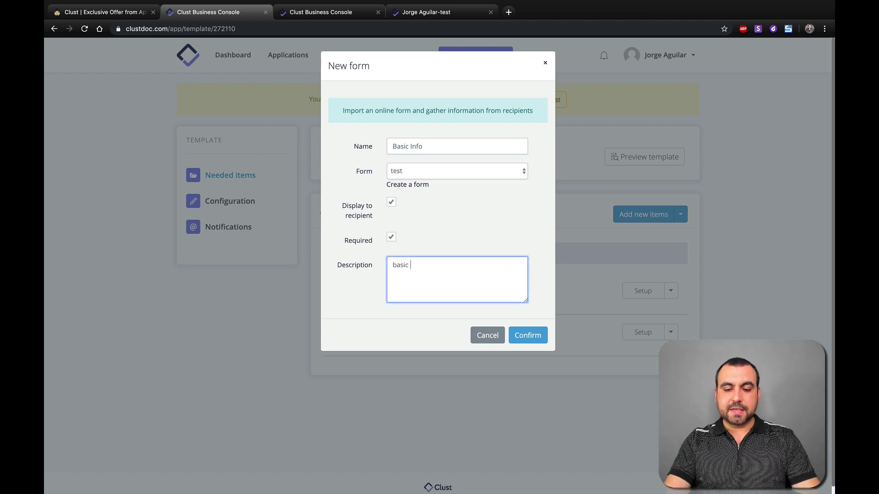
pyautogui.write('Information')
pyautogui.click(531, 339)
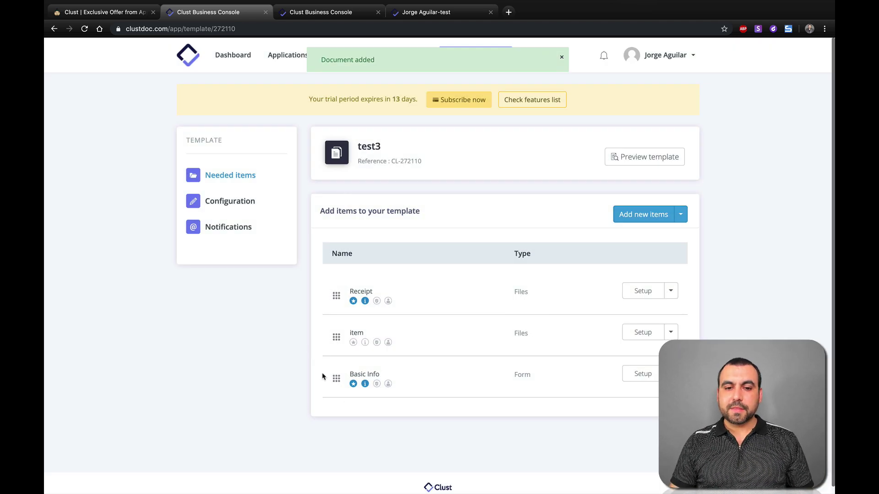
pyautogui.moveTo(344, 361)
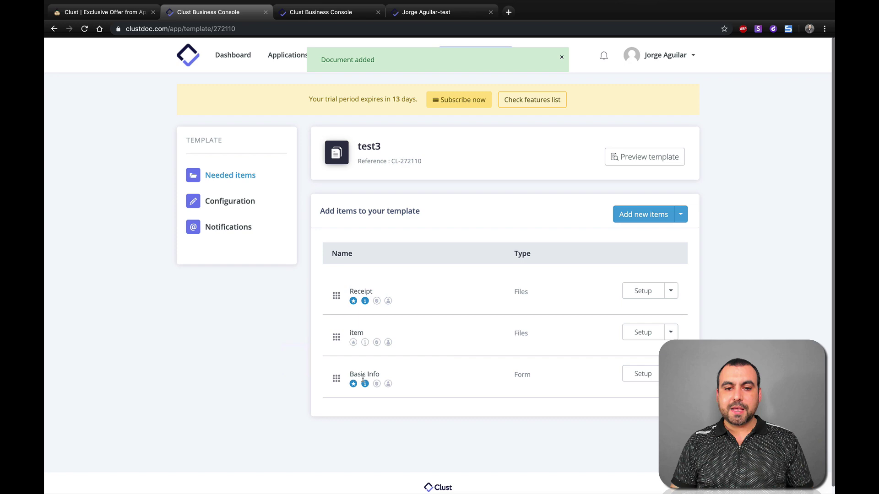
pyautogui.moveTo(366, 385)
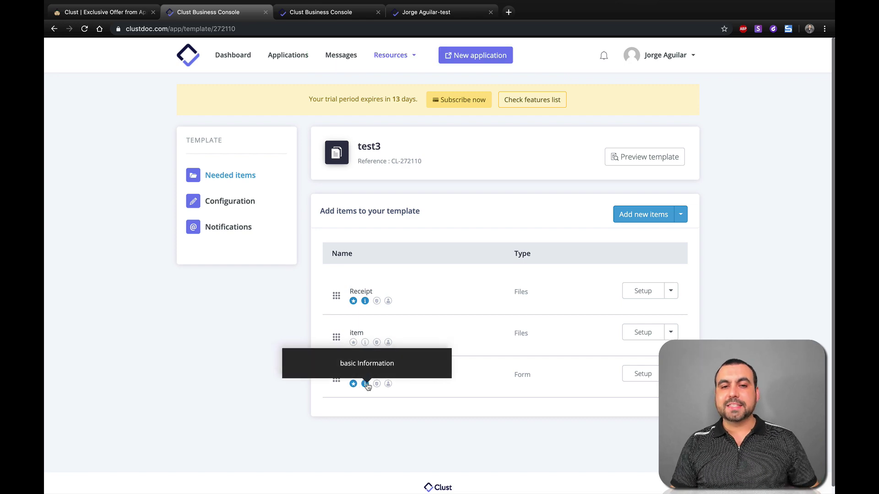
pyautogui.click(641, 217)
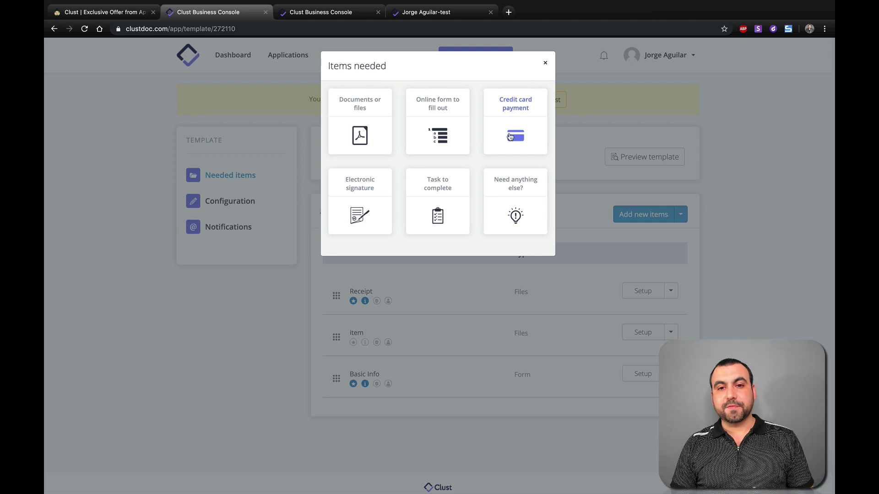
pyautogui.click(510, 136)
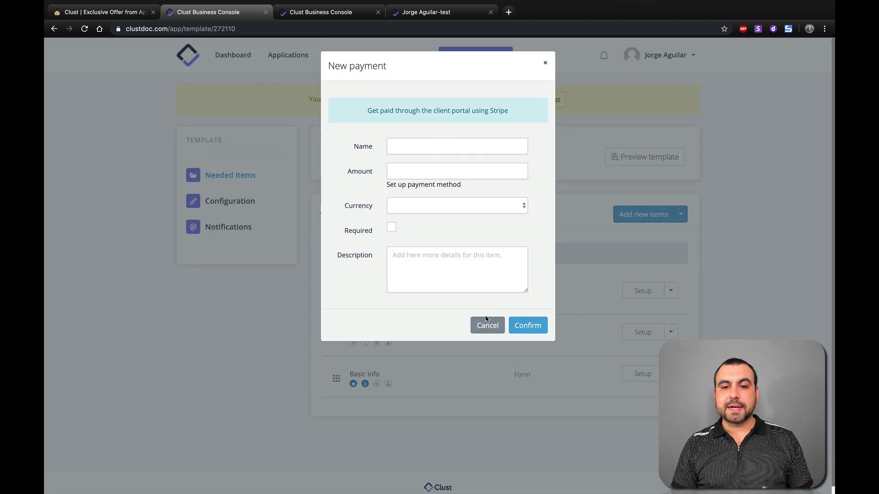
pyautogui.click(447, 209)
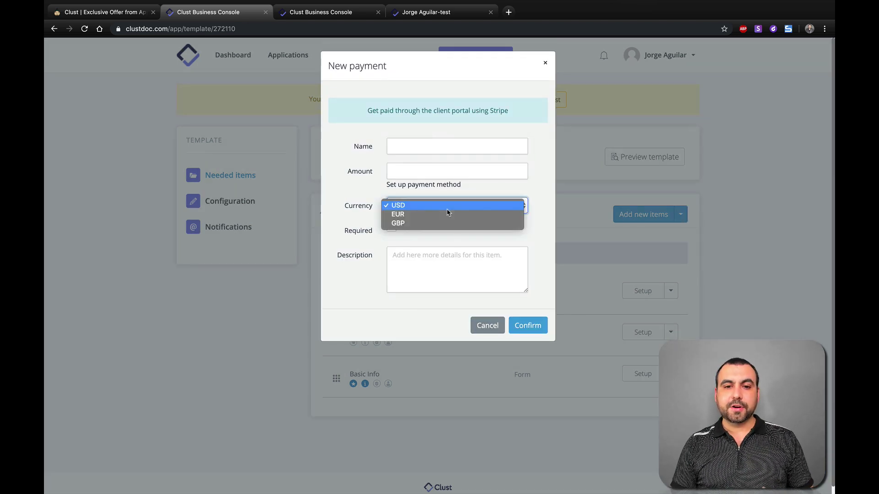
pyautogui.click(479, 325)
pyautogui.click(481, 325)
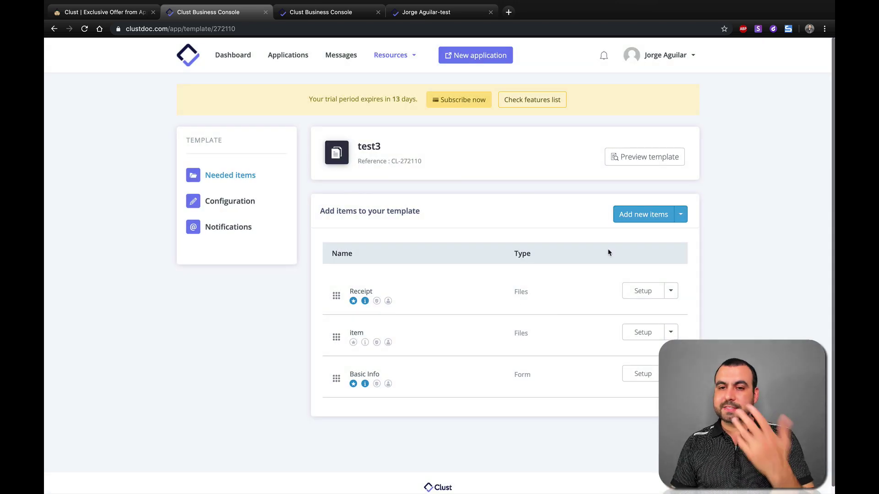
pyautogui.click(646, 214)
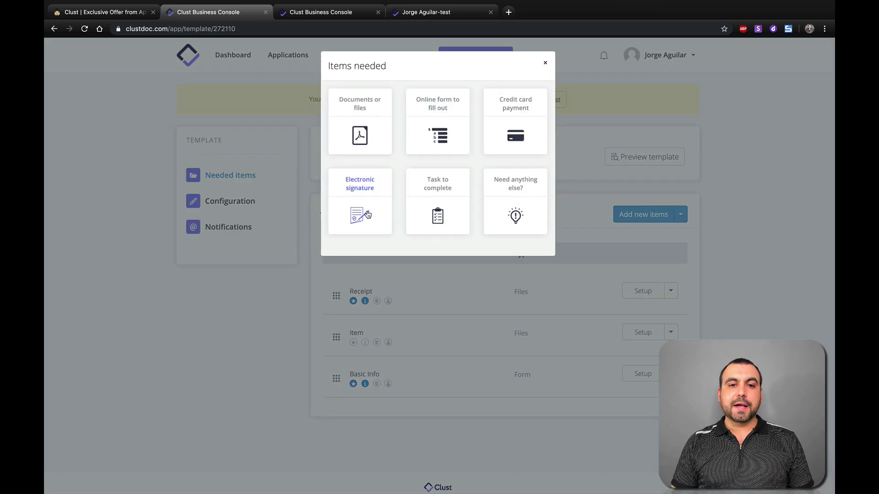
pyautogui.click(352, 220)
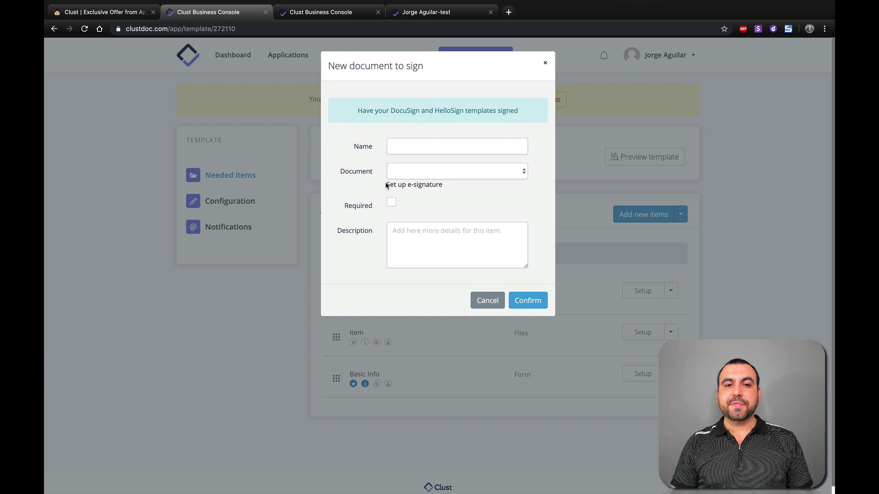
pyautogui.click(426, 174)
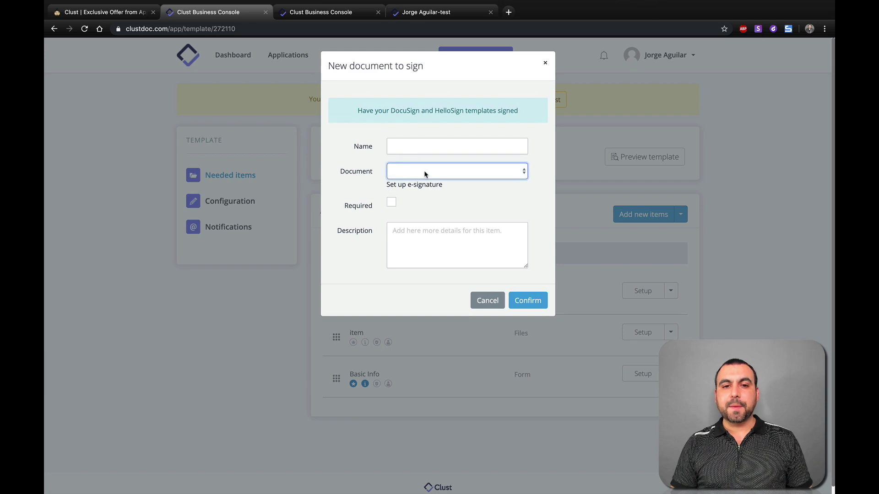
pyautogui.click(487, 298)
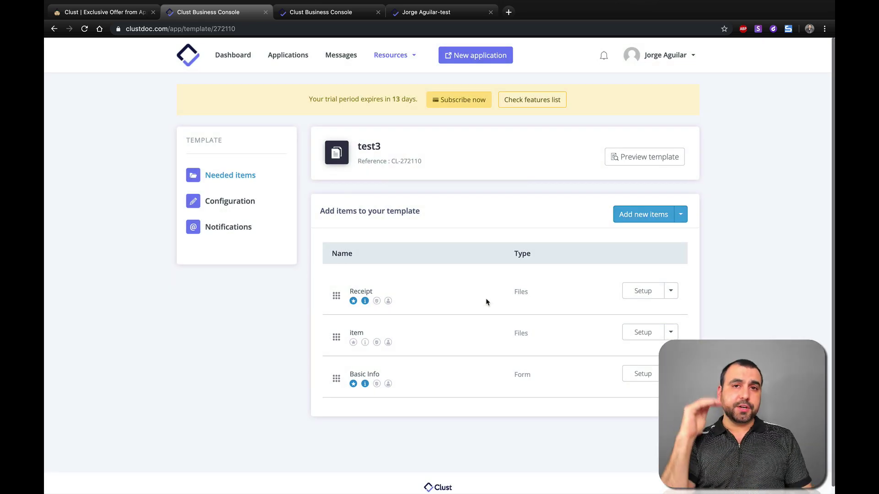
pyautogui.click(658, 214)
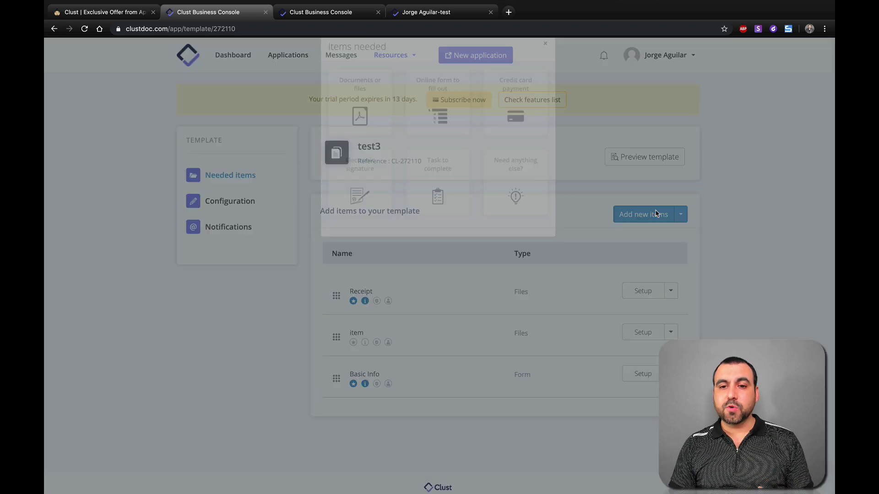
pyautogui.click(442, 218)
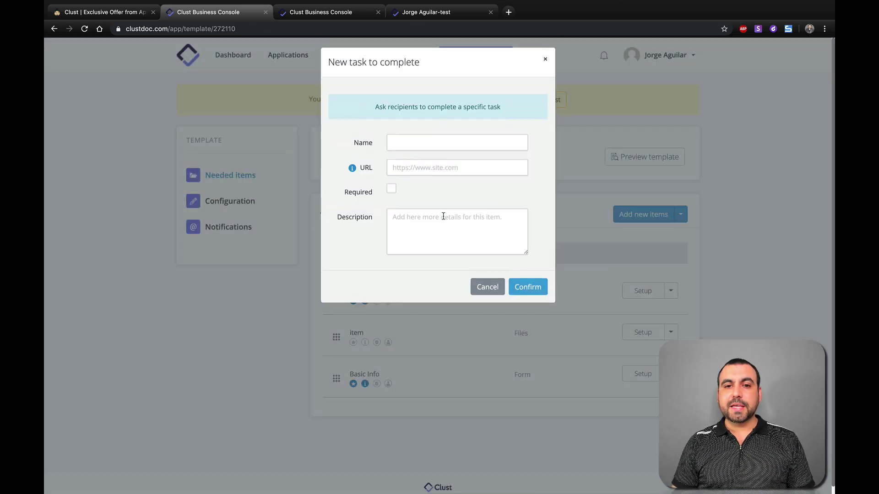
pyautogui.click(481, 291)
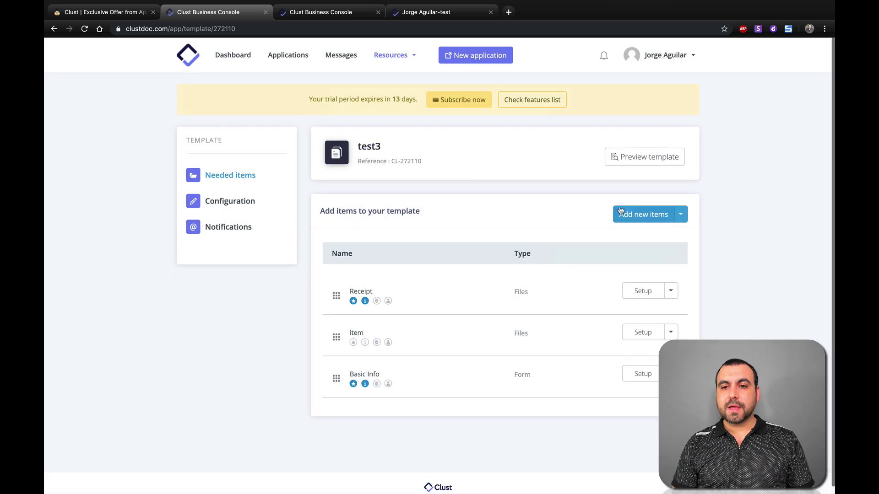
pyautogui.click(645, 215)
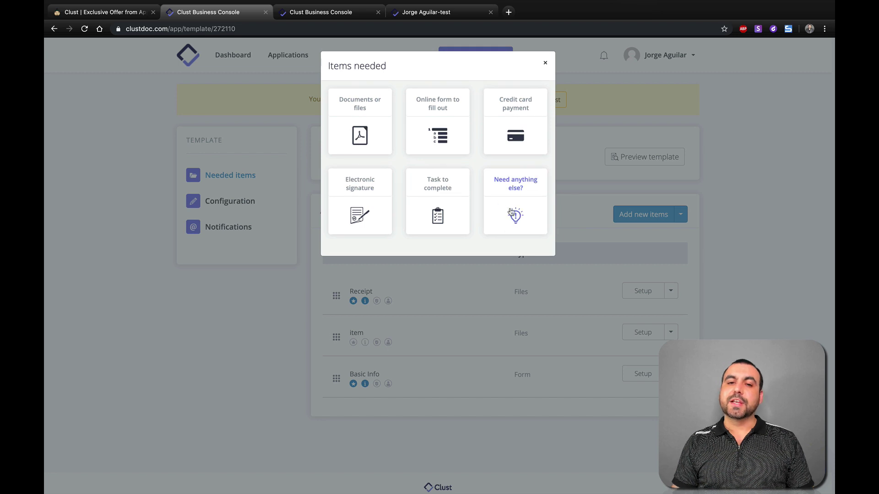
pyautogui.click(585, 200)
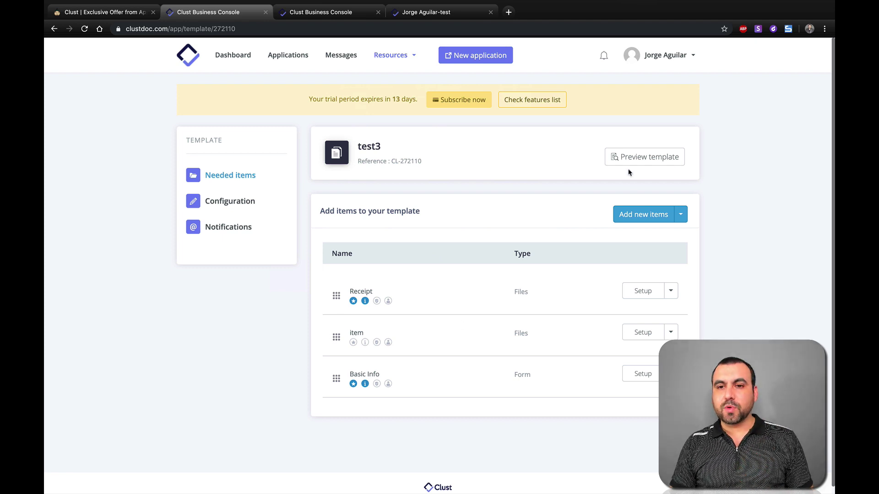
pyautogui.click(652, 158)
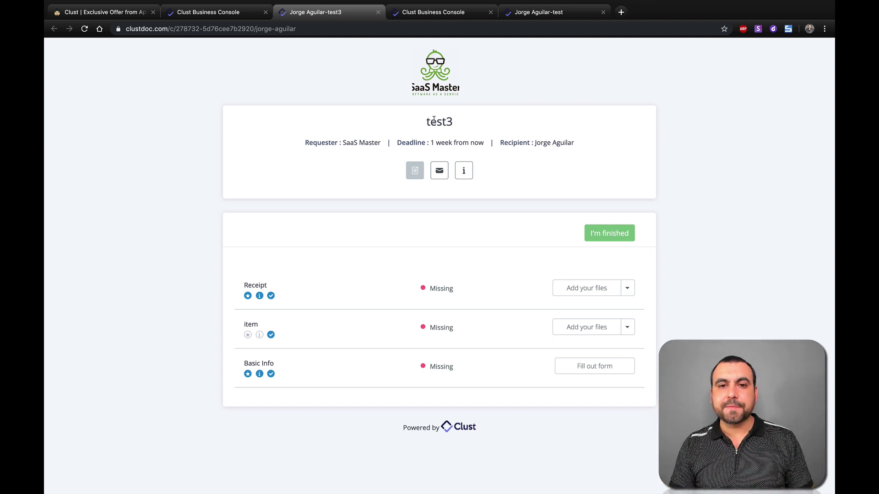
pyautogui.moveTo(429, 120); pyautogui.dragTo(493, 121)
pyautogui.click(499, 122)
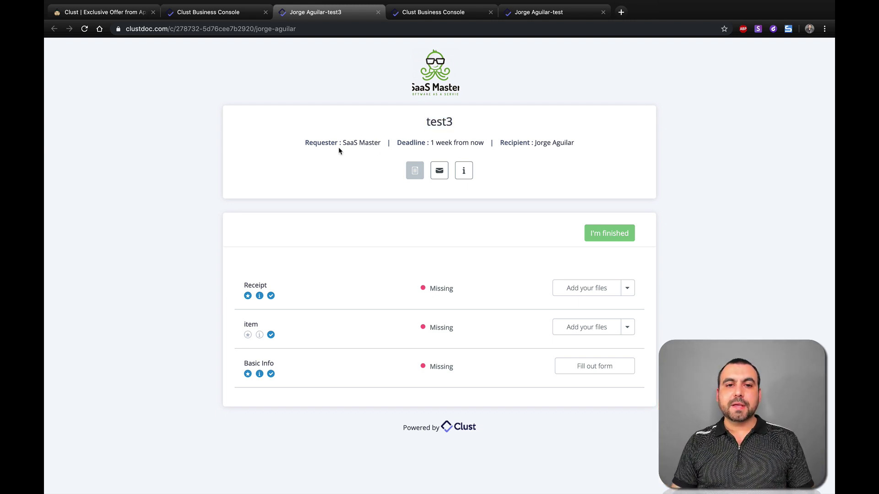
pyautogui.moveTo(306, 145); pyautogui.dragTo(340, 145)
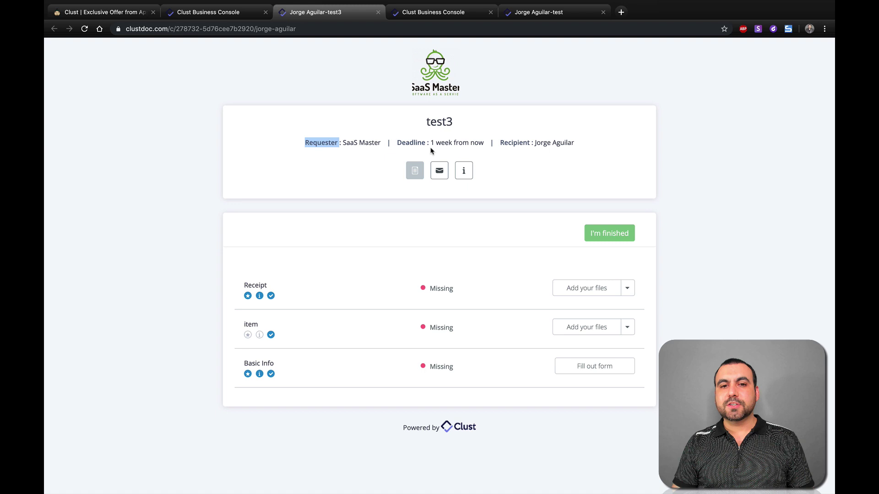
pyautogui.click(456, 143)
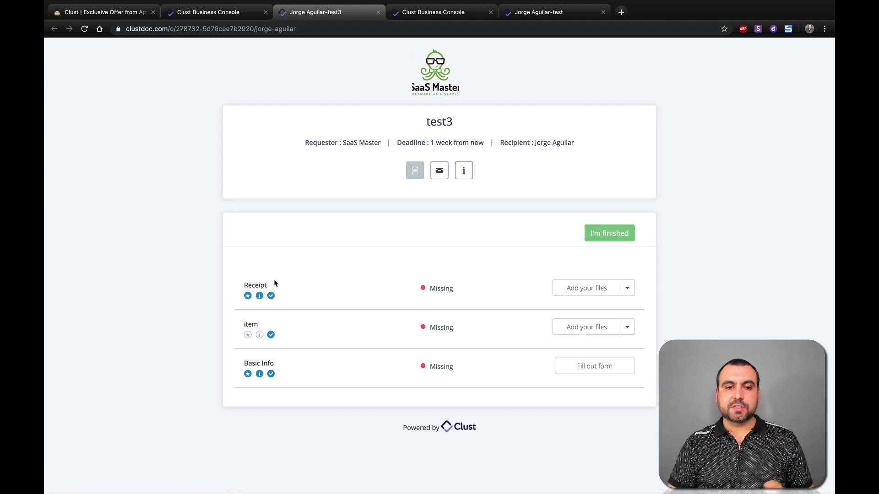
pyautogui.moveTo(260, 298)
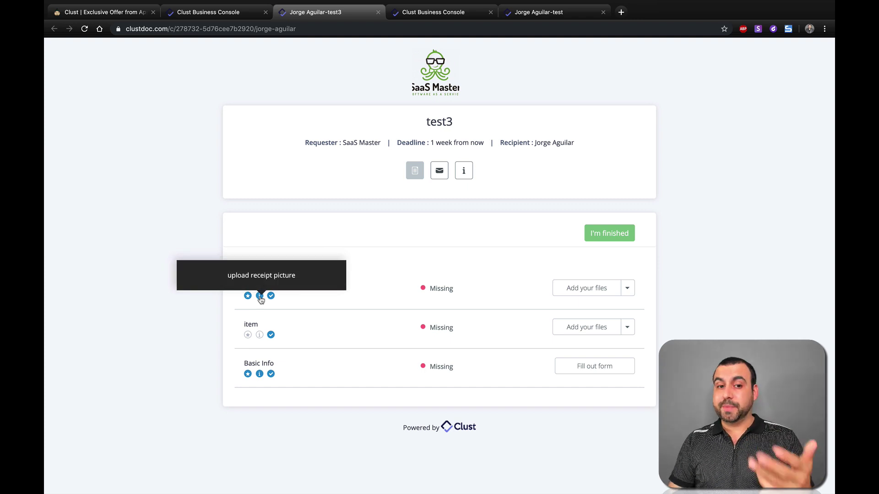
# Step: Upload saas master logo square.png for the Receipt item and then for item
pyautogui.click(595, 295)
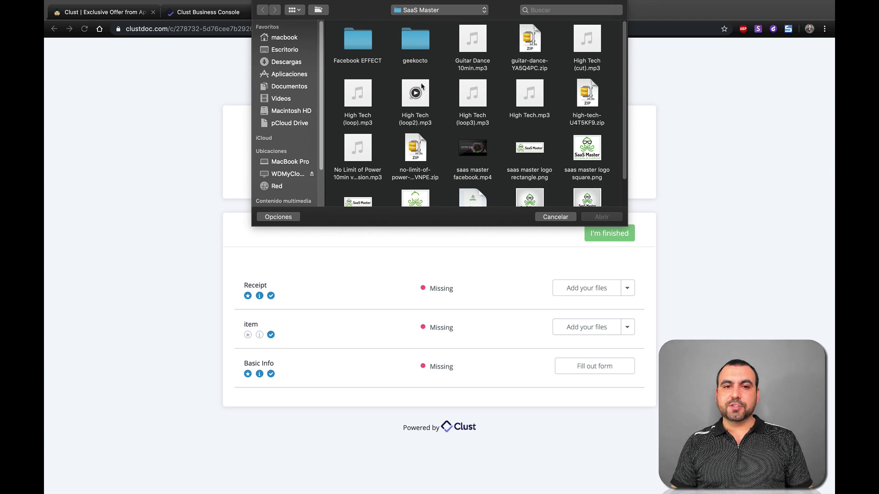
pyautogui.doubleClick(588, 147)
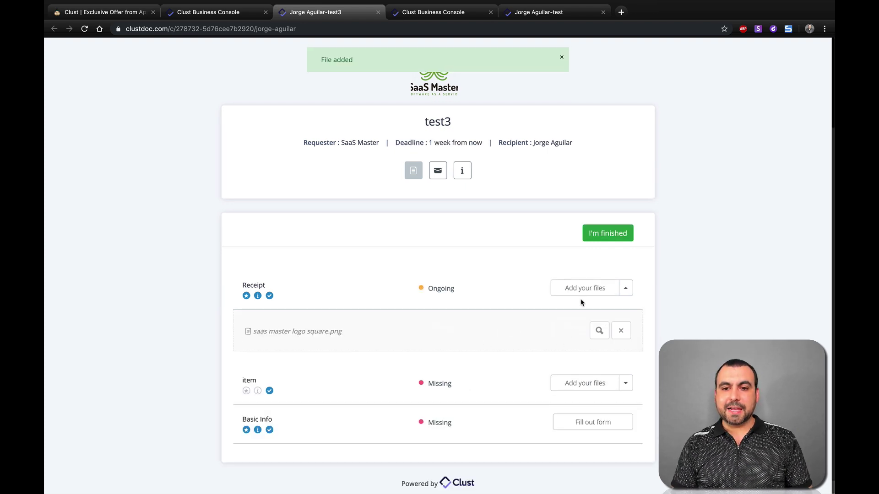
pyautogui.click(626, 289)
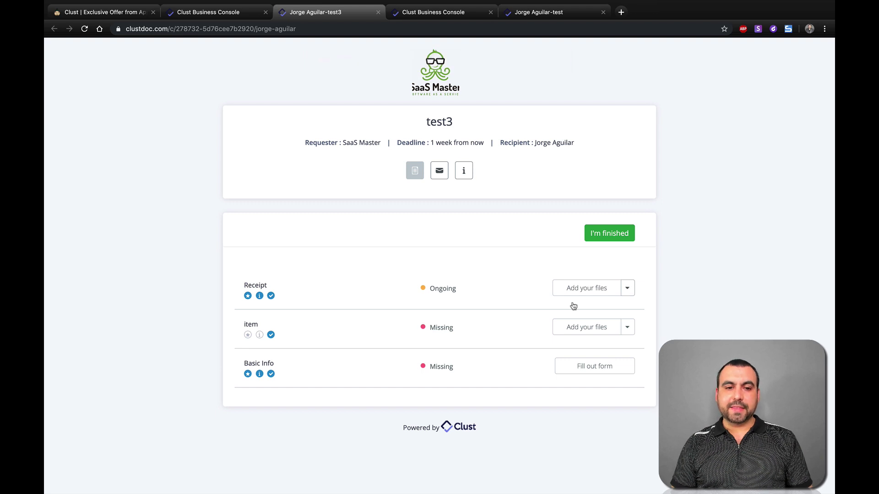
pyautogui.click(586, 328)
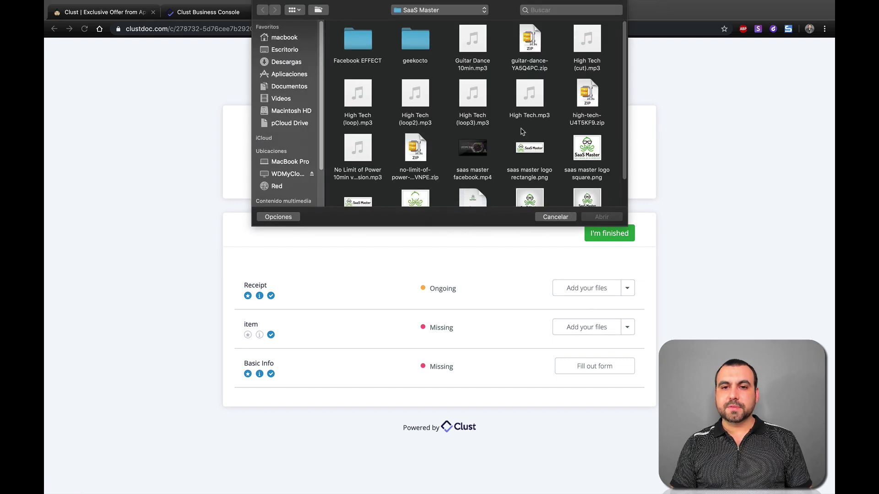
pyautogui.doubleClick(581, 146)
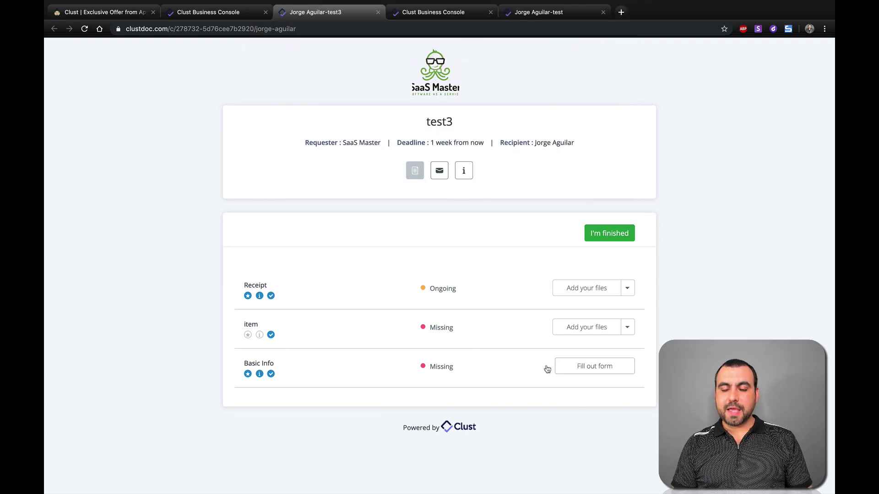
pyautogui.click(588, 368)
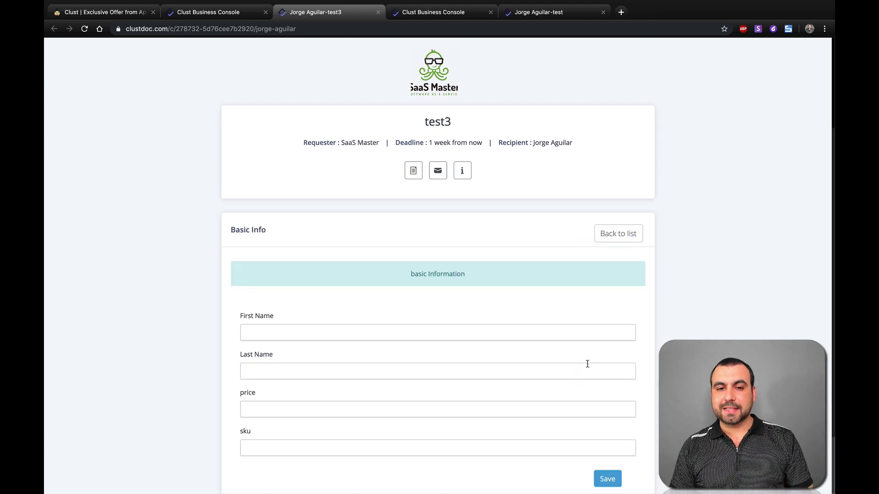
pyautogui.scroll(-2, 580, 365)
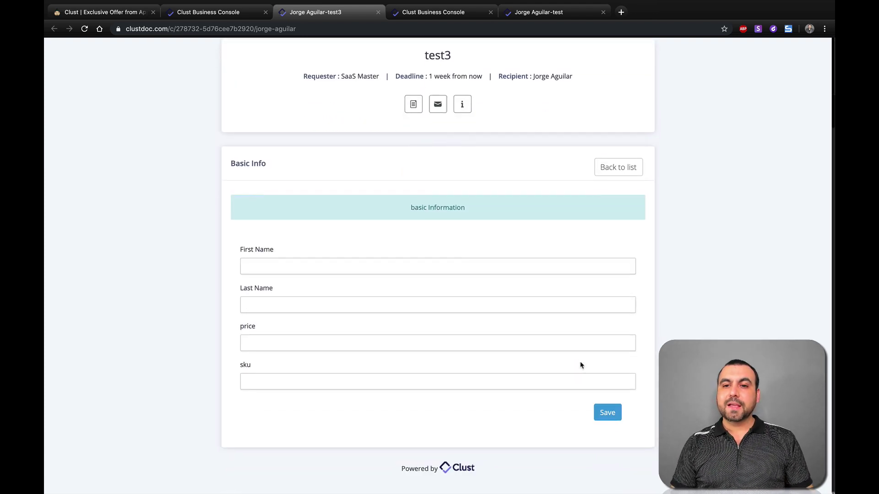
pyautogui.click(356, 267)
pyautogui.press('Tab')
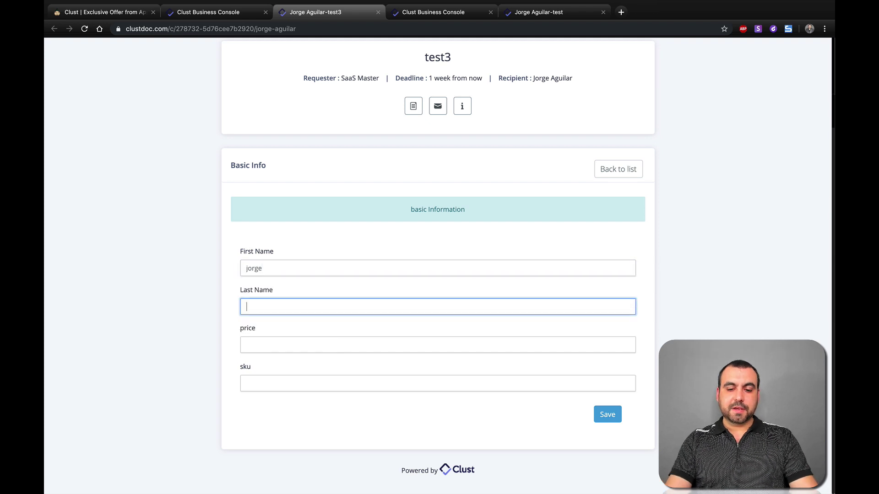
pyautogui.press('Tab')
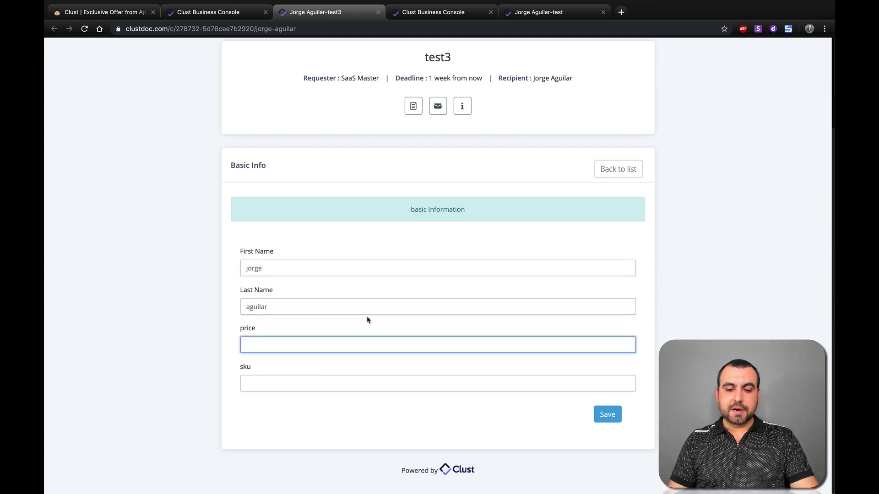
pyautogui.write('99')
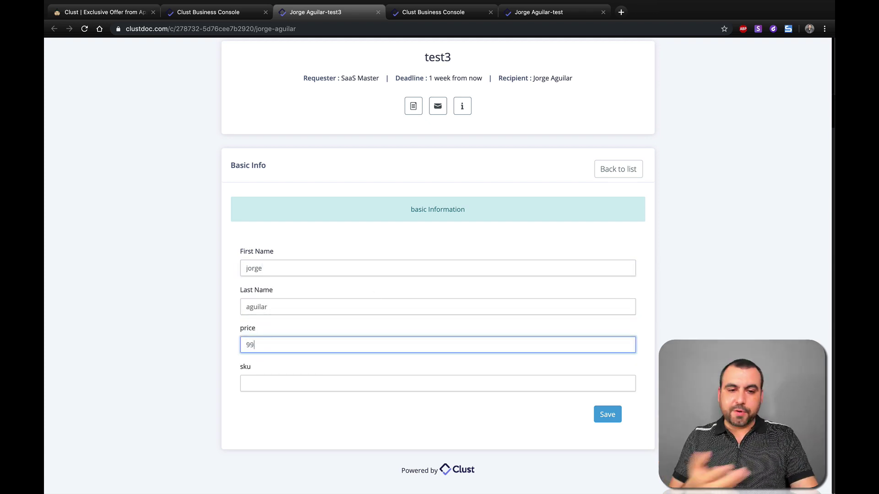
pyautogui.press('Tab')
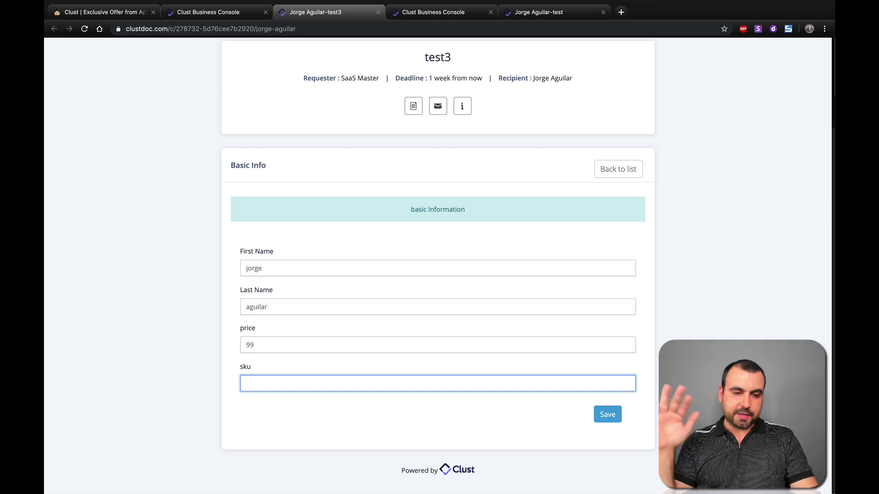
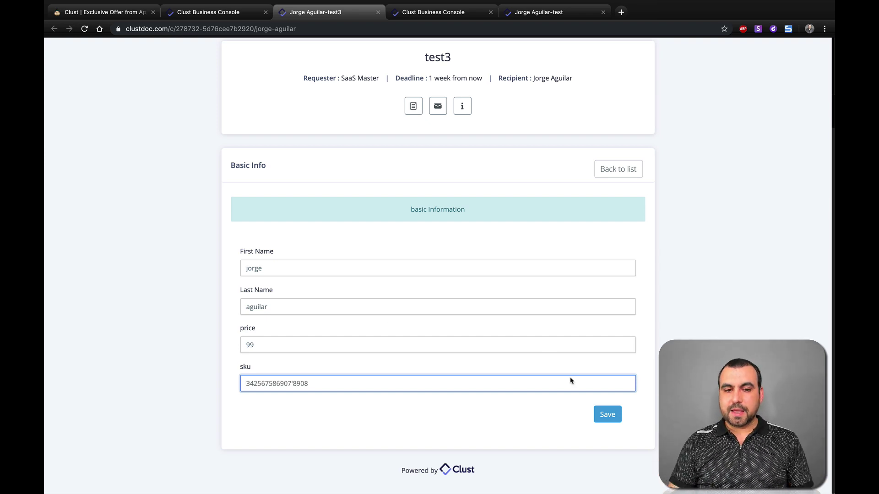
pyautogui.click(599, 414)
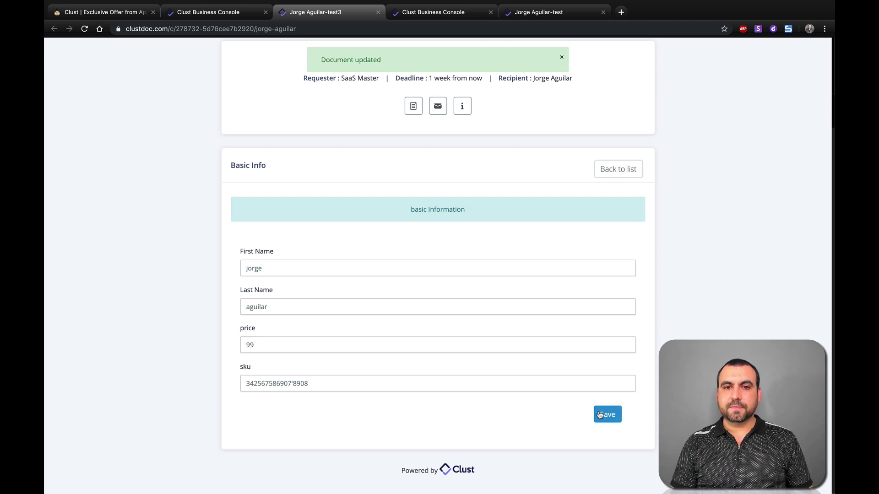
# Step: Back in the item list, upload the logo file for item
pyautogui.click(621, 175)
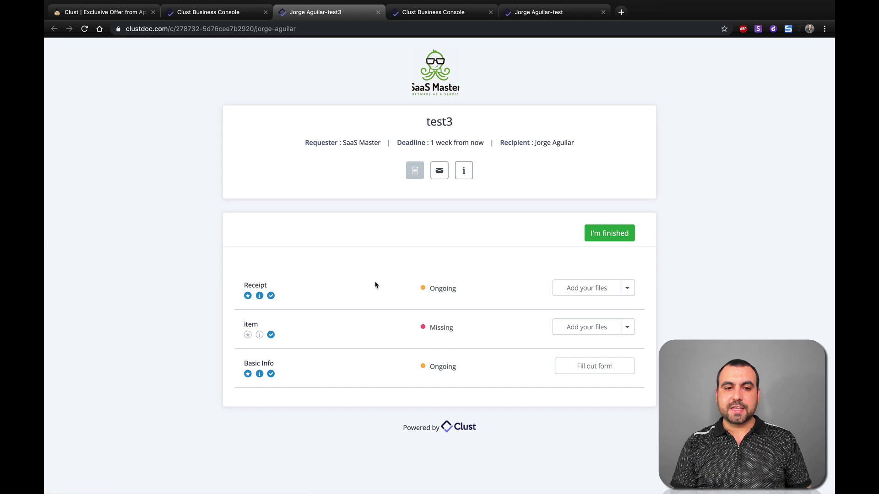
pyautogui.click(599, 331)
pyautogui.doubleClick(578, 142)
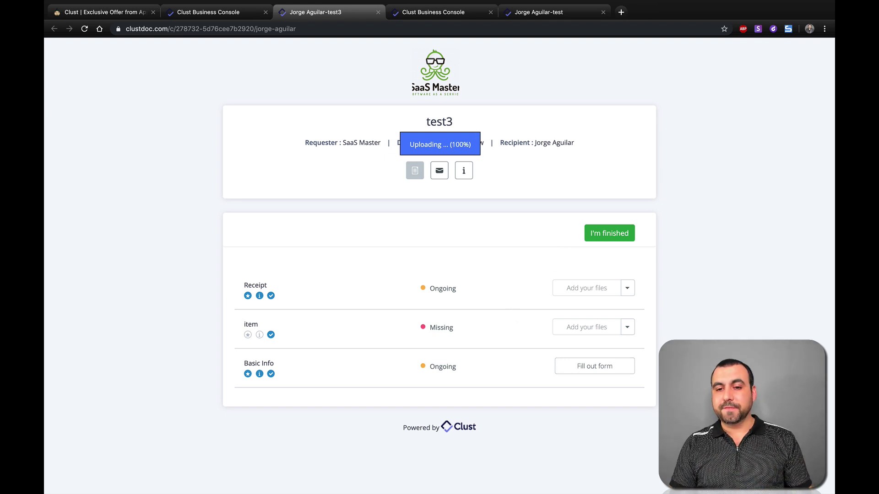
# Step: Send the completed test3 dossier and go back to test3's needed items in the Business Console
pyautogui.click(619, 233)
pyautogui.moveTo(378, 106); pyautogui.dragTo(455, 104)
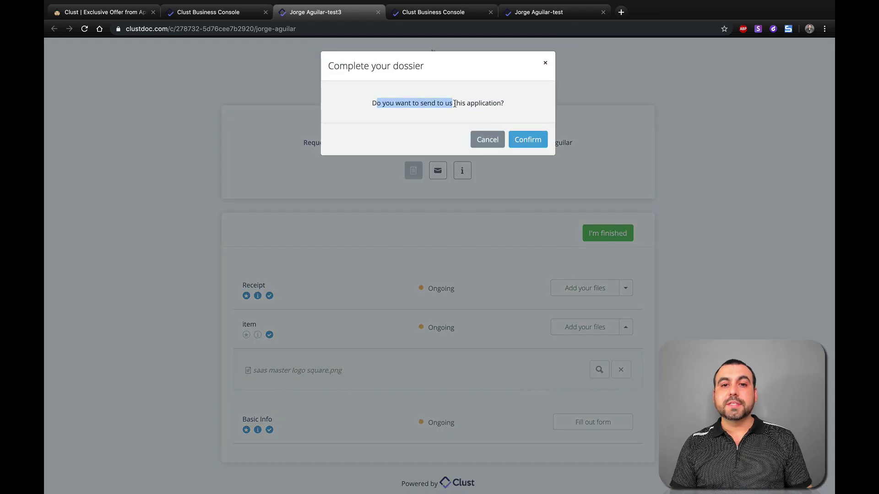
pyautogui.click(492, 105)
pyautogui.click(526, 140)
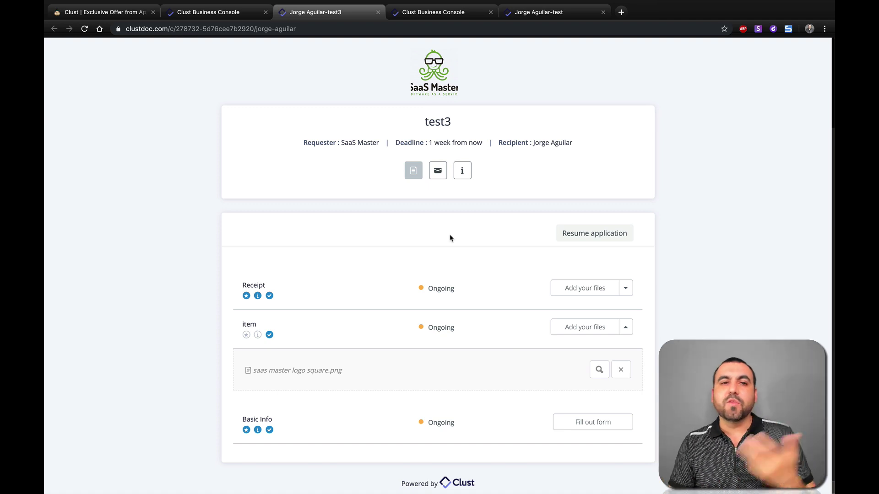
pyautogui.click(193, 17)
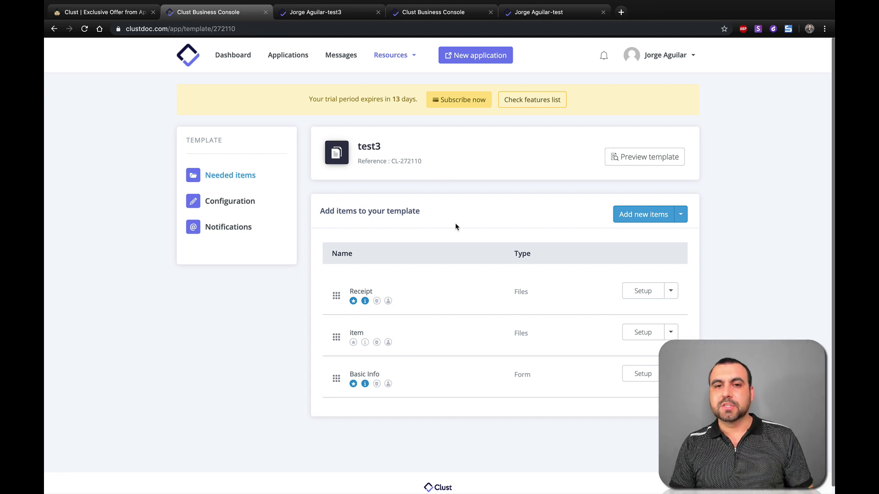
# Step: Create a new online form named 'test2' from the Resources forms list
pyautogui.click(391, 56)
pyautogui.click(413, 100)
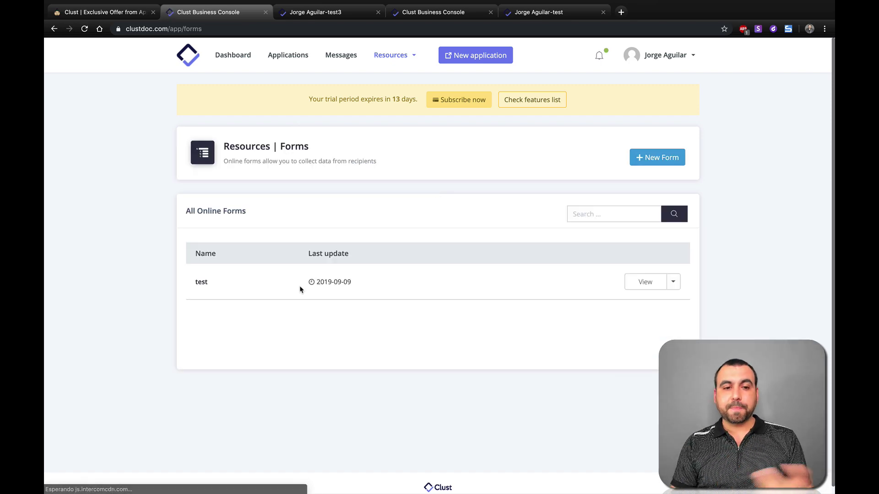
pyautogui.click(667, 162)
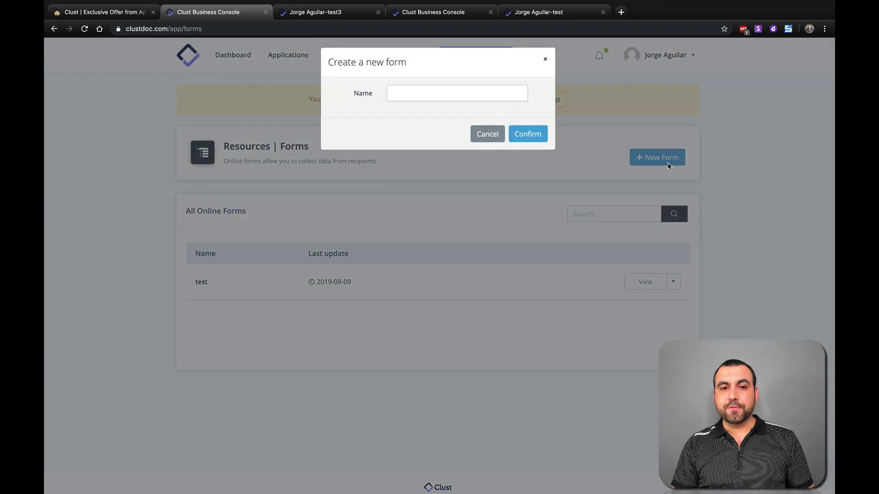
pyautogui.click(413, 100)
pyautogui.write('test2')
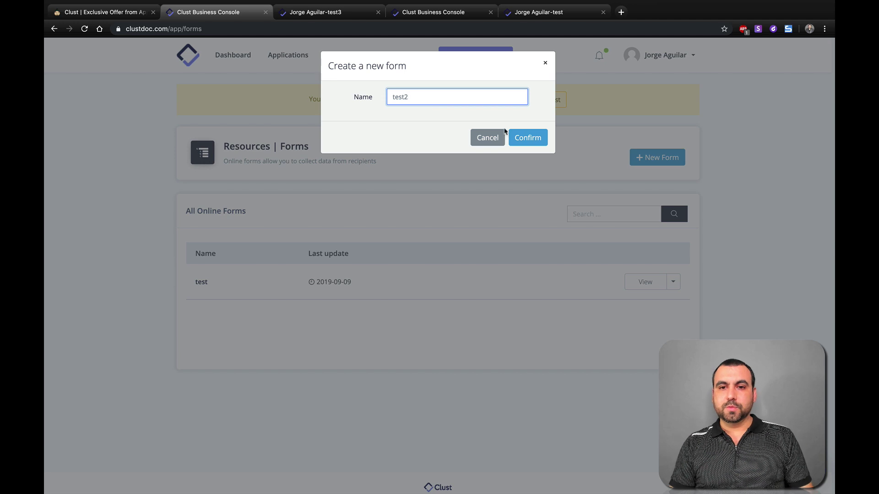
pyautogui.click(526, 139)
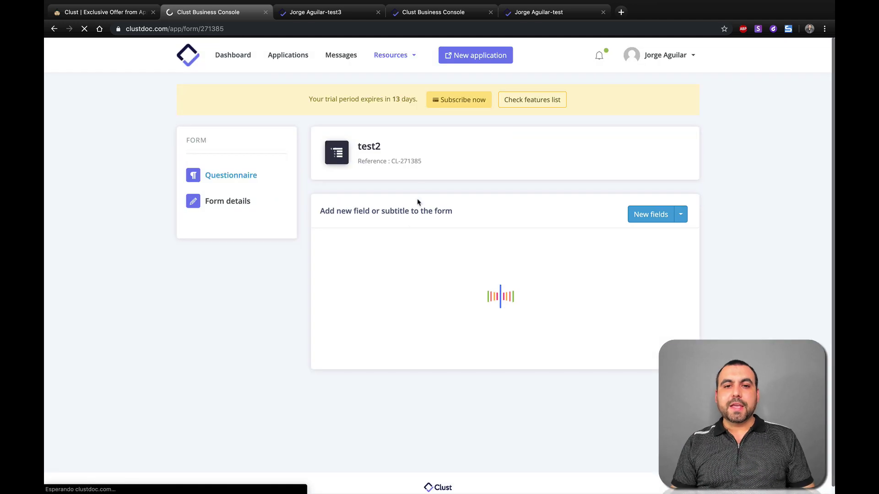
# Step: Add short-text fields brand name, website, facebook and twitter to test2
pyautogui.click(654, 216)
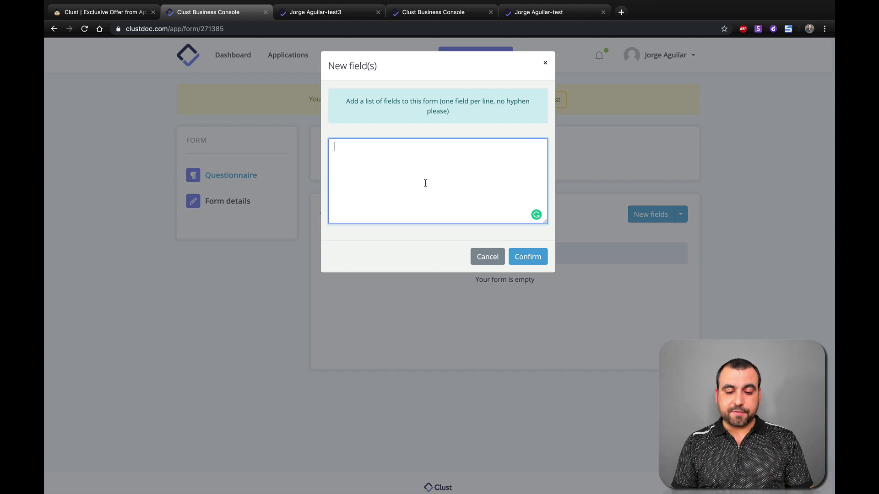
pyautogui.write('brand name')
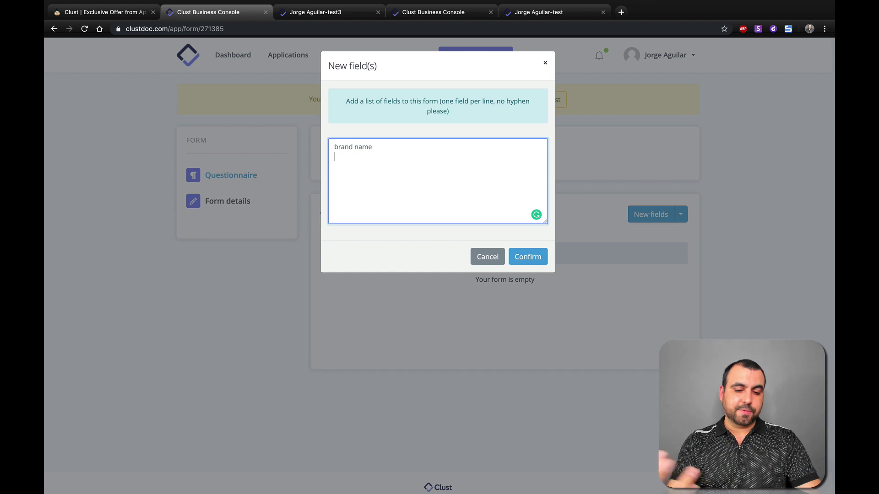
pyautogui.press('Return')
pyautogui.write('website')
pyautogui.press('Return')
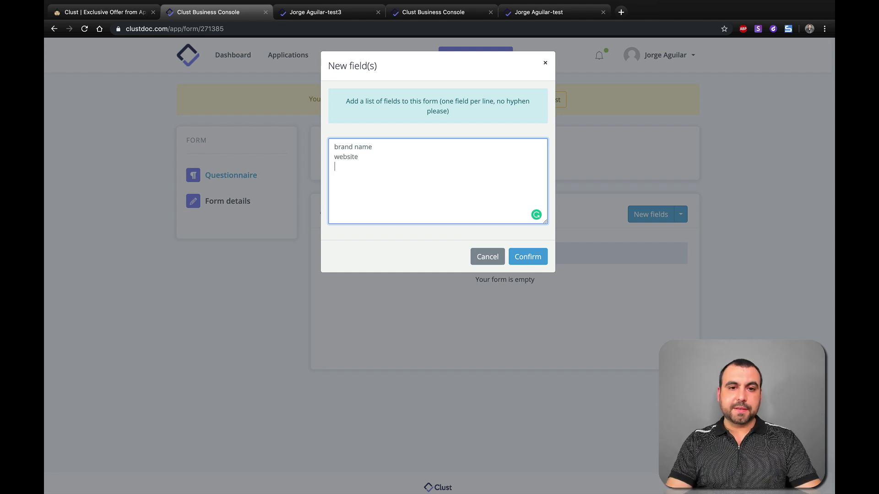
pyautogui.write('facebo')
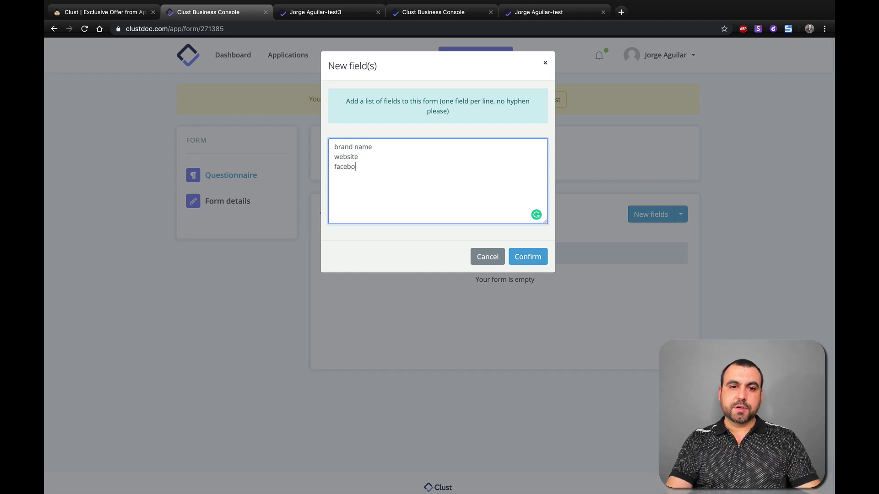
pyautogui.write('ok')
pyautogui.write('twitte')
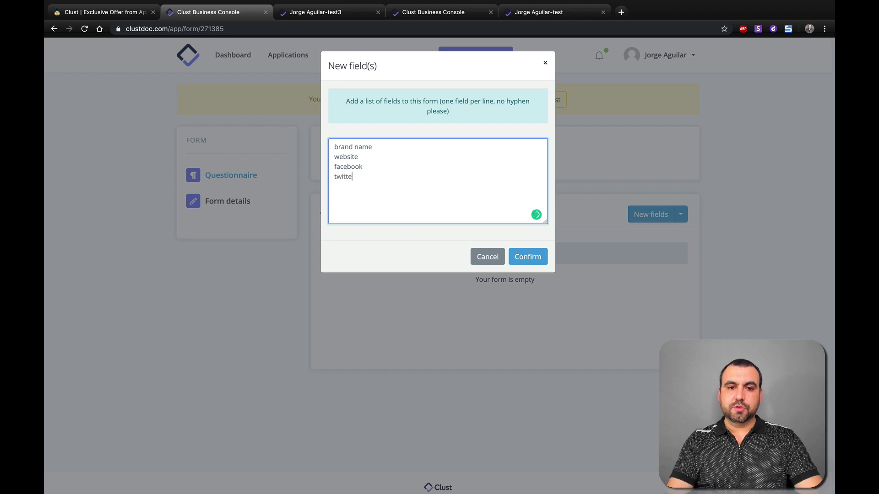
pyautogui.write('r')
pyautogui.click(528, 256)
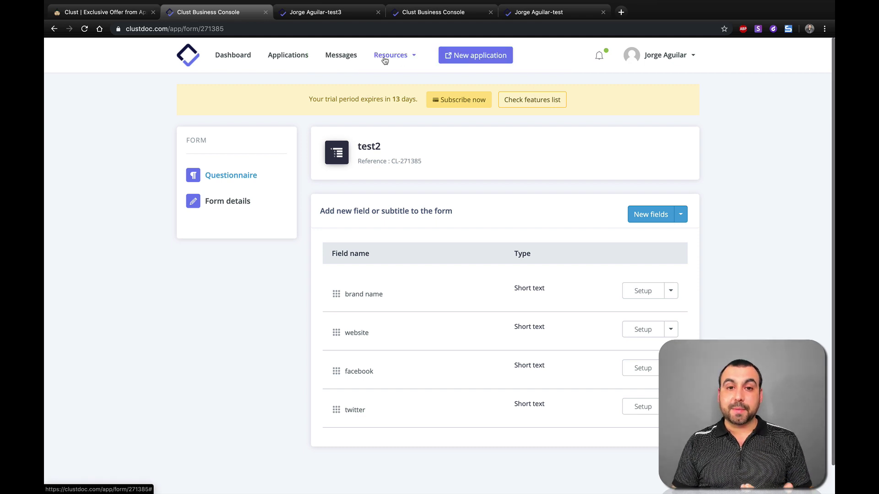
# Step: Go to Resources > Client Portals to see the test3 portal and its URL
pyautogui.click(384, 58)
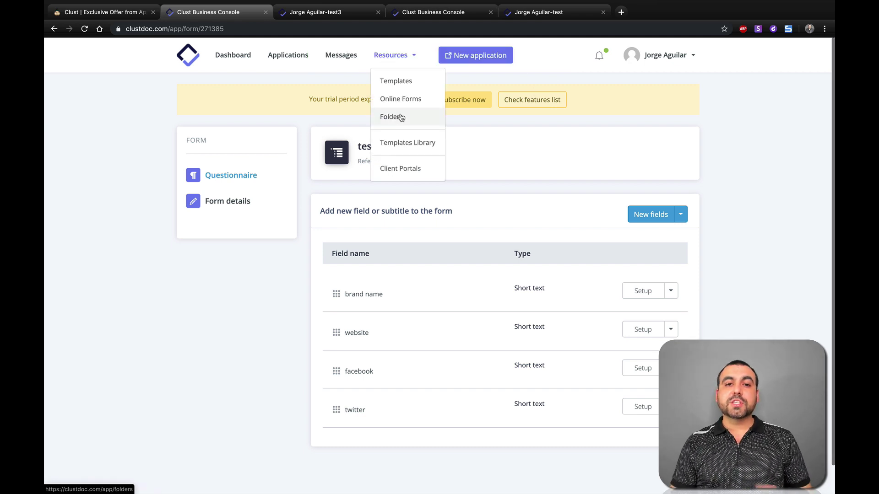
pyautogui.click(401, 168)
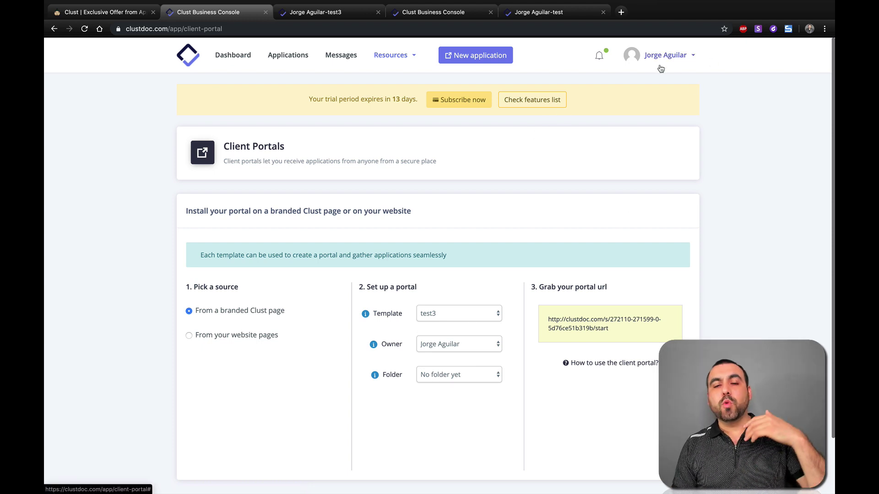
# Step: In My Company settings, clear the Emails sent by field and save
pyautogui.click(681, 62)
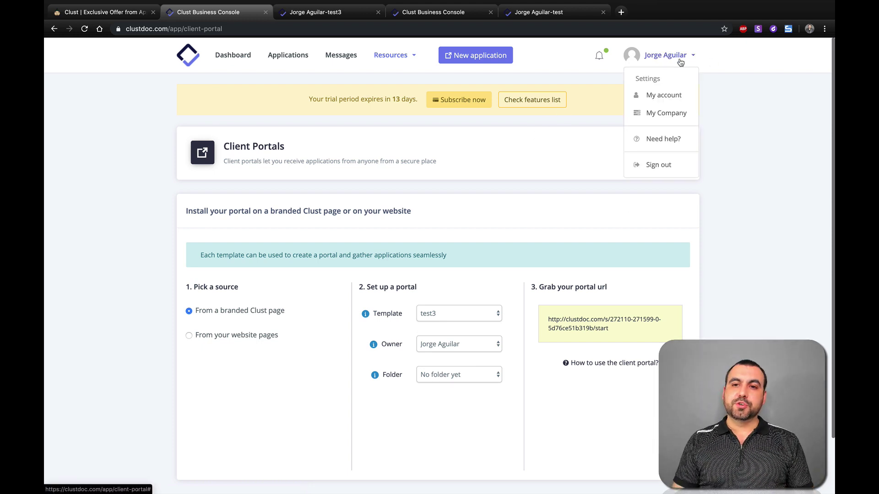
pyautogui.click(667, 113)
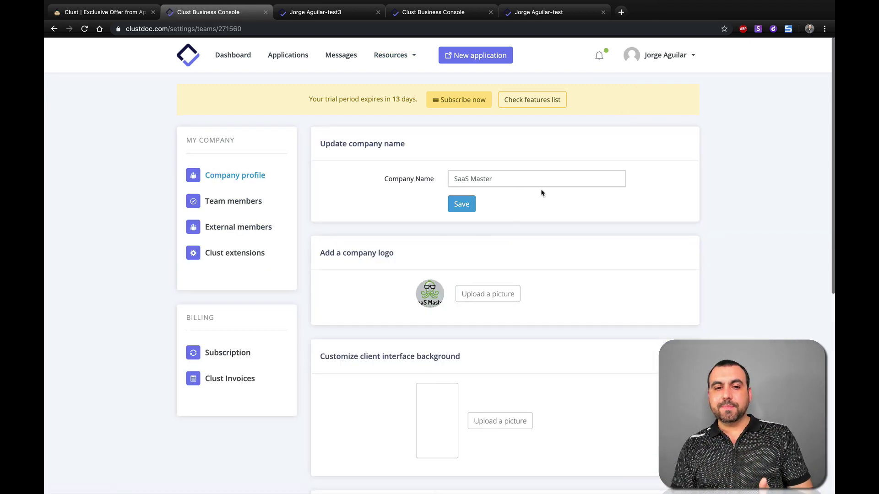
pyautogui.scroll(-3, 425, 302)
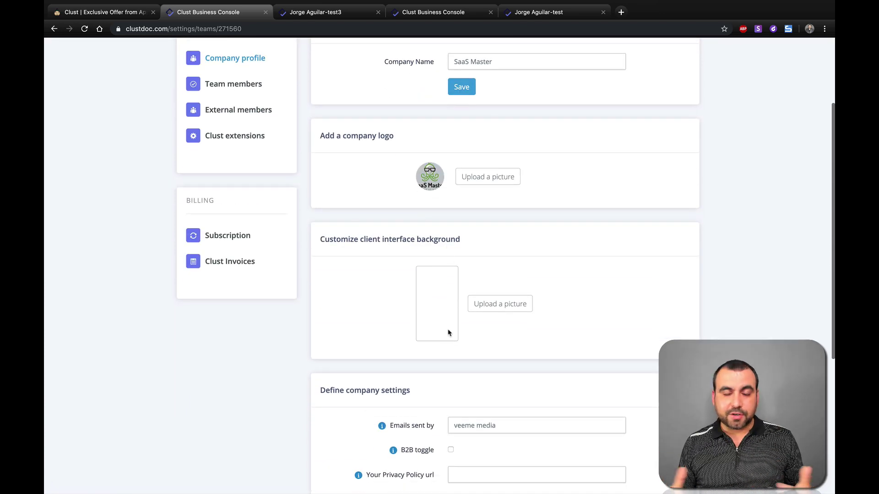
pyautogui.scroll(-4, 448, 333)
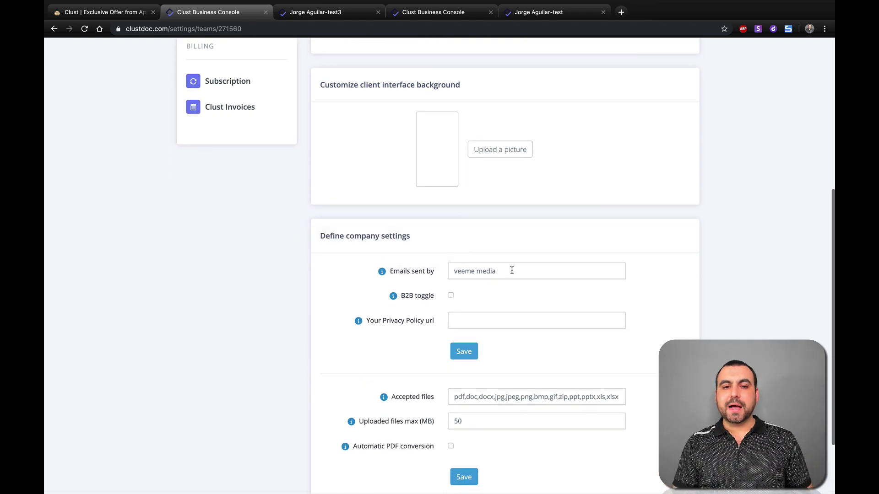
pyautogui.moveTo(511, 271); pyautogui.dragTo(427, 273)
pyautogui.press('BackSpace')
pyautogui.click(471, 273)
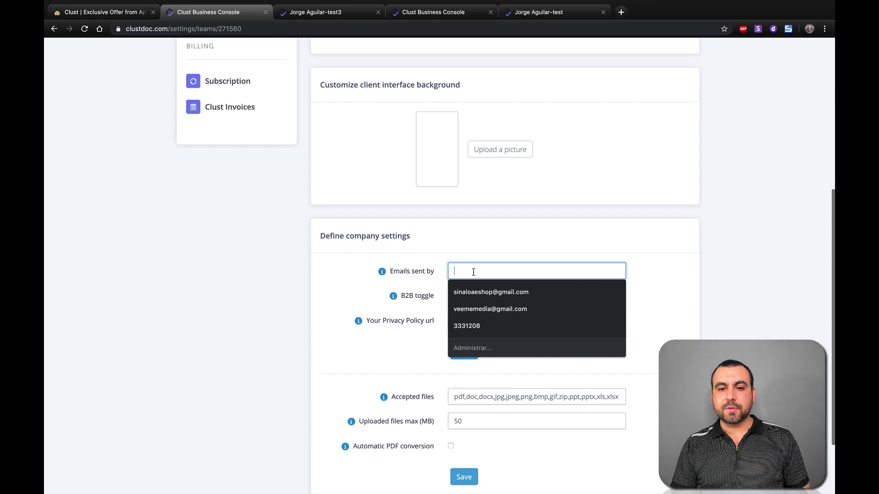
pyautogui.press('Return')
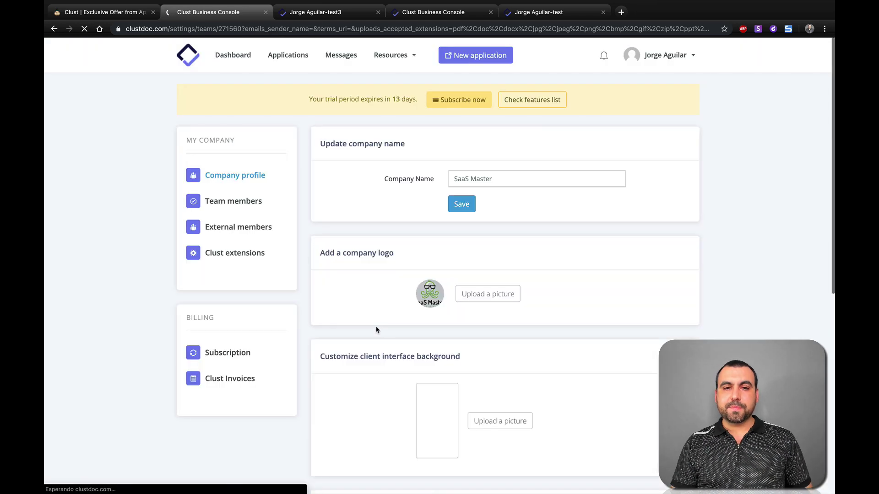
# Step: Edit the accepted file types and enable Automatic PDF conversion
pyautogui.scroll(-8, 412, 394)
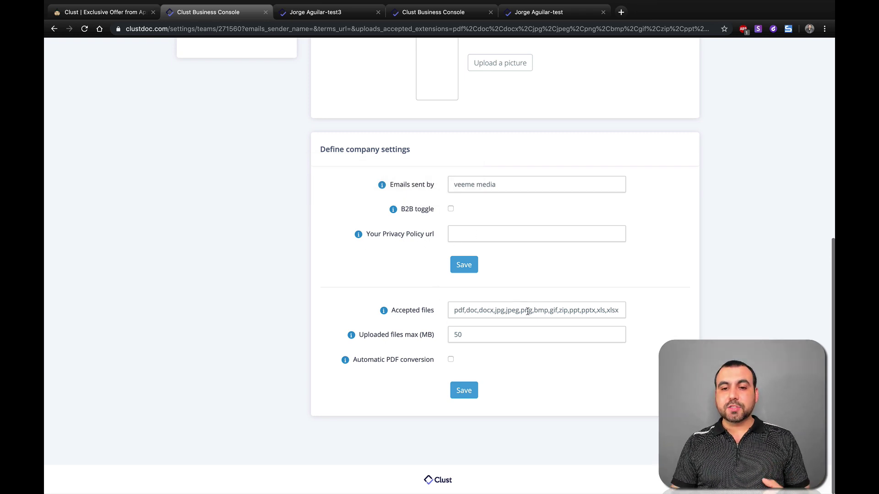
pyautogui.click(616, 311)
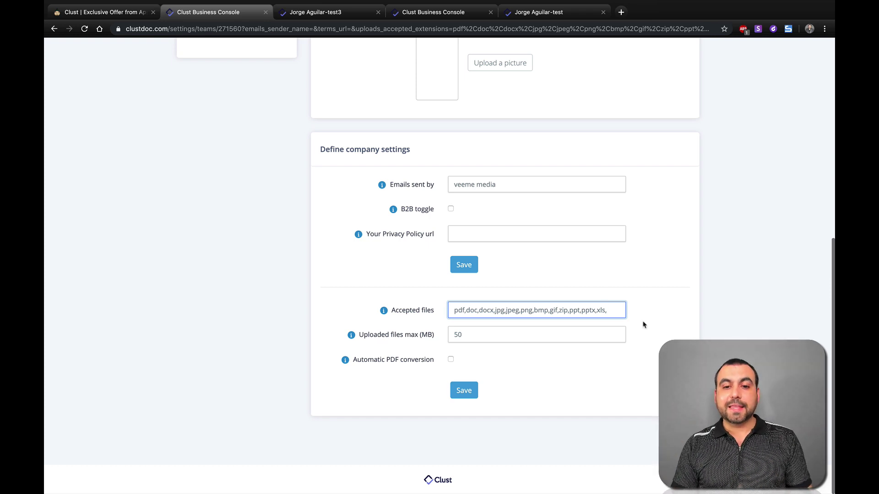
pyautogui.click(669, 337)
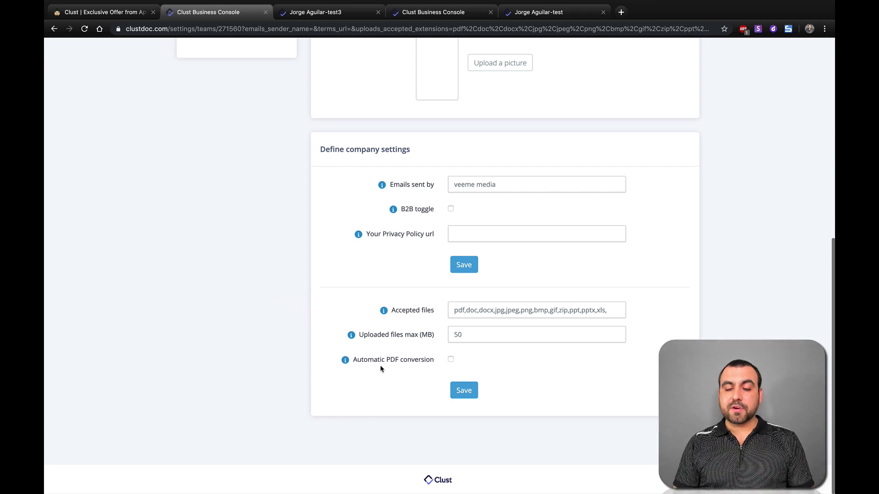
pyautogui.click(451, 360)
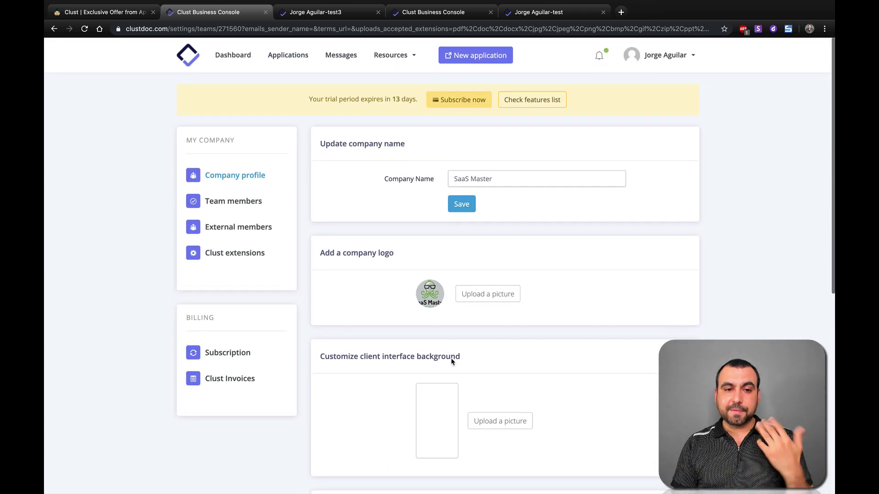
# Step: Browse Team members and External members, then review Clust extensions: Dropbox, Google Drive, DocuSign, HelloSign, Stripe
pyautogui.click(236, 206)
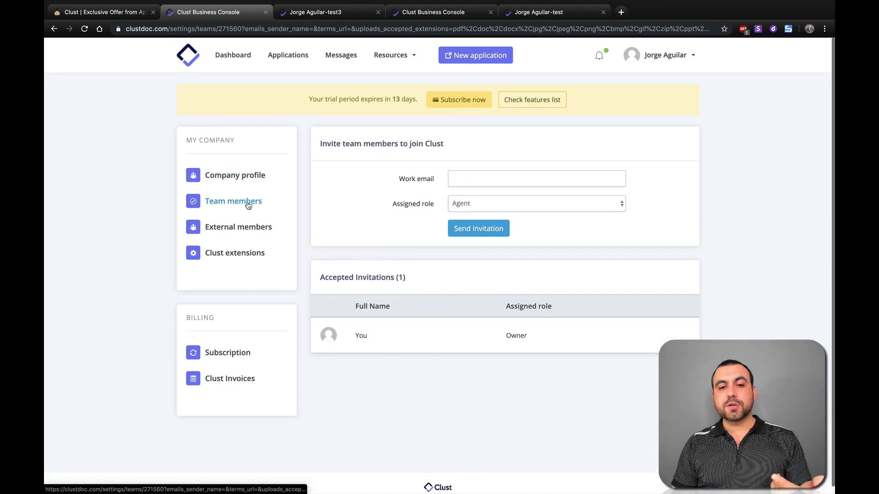
pyautogui.click(255, 233)
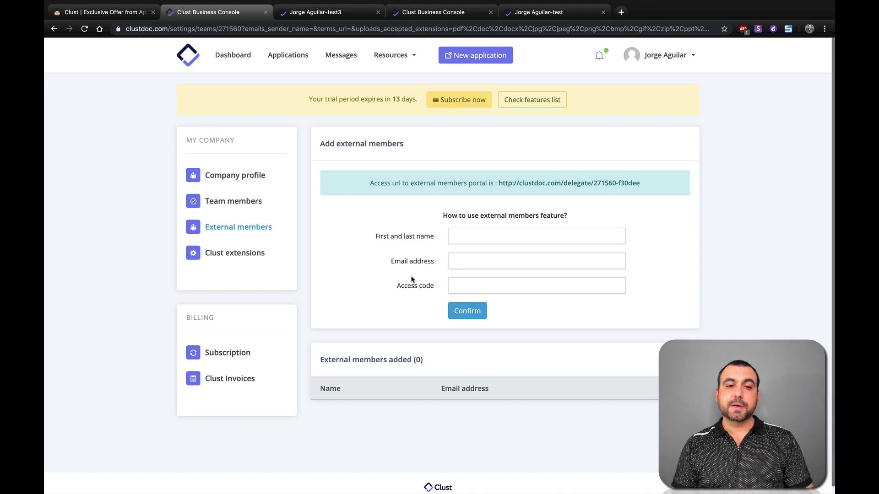
pyautogui.click(229, 254)
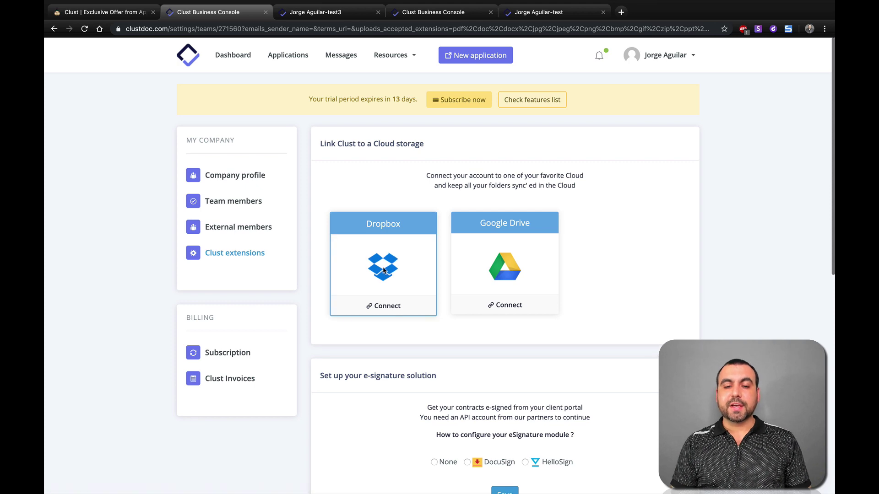
pyautogui.scroll(-5, 525, 280)
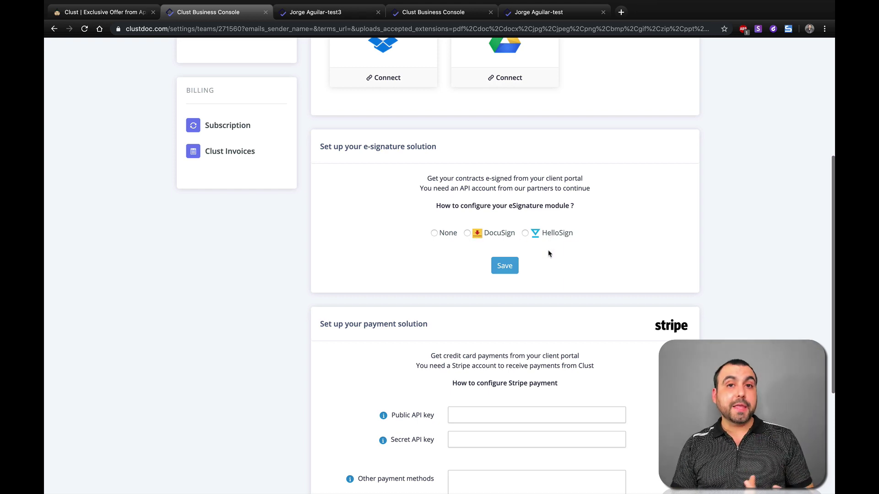
pyautogui.scroll(-4, 547, 293)
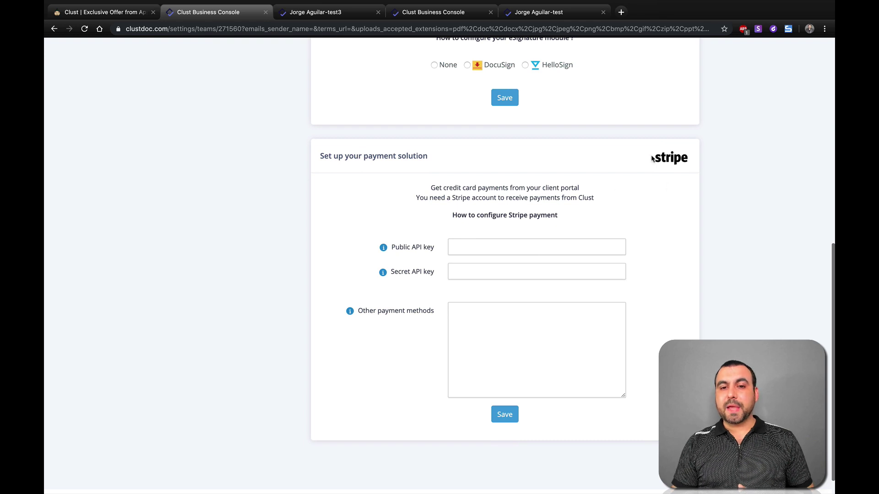
pyautogui.scroll(-1, 659, 224)
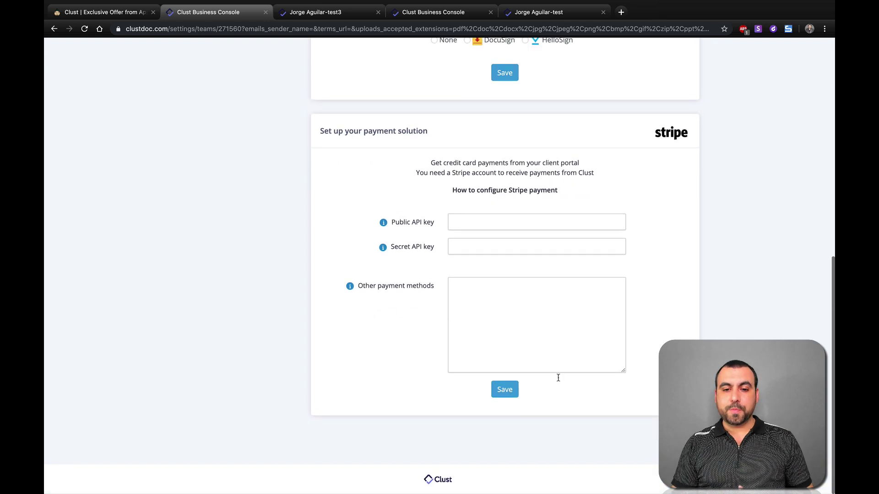
pyautogui.scroll(10, 561, 444)
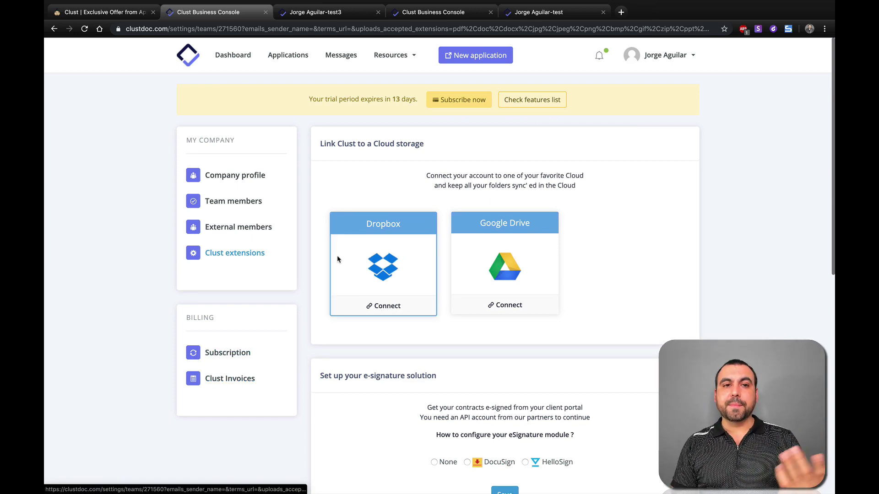
# Step: Return to the Dashboard showing zero application and message counts
pyautogui.click(247, 57)
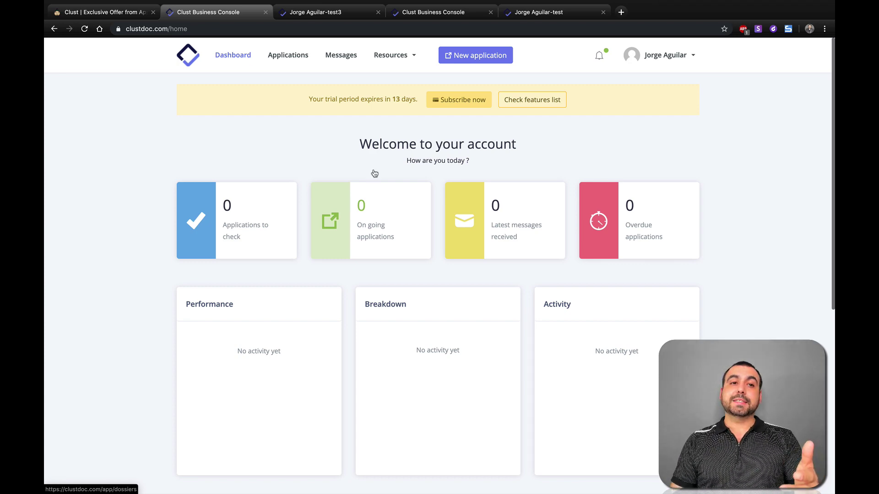
# Step: Switch to the AppSumo Clust offer page with Gold $49, Double $98 and Multiple $147 plans
pyautogui.click(110, 12)
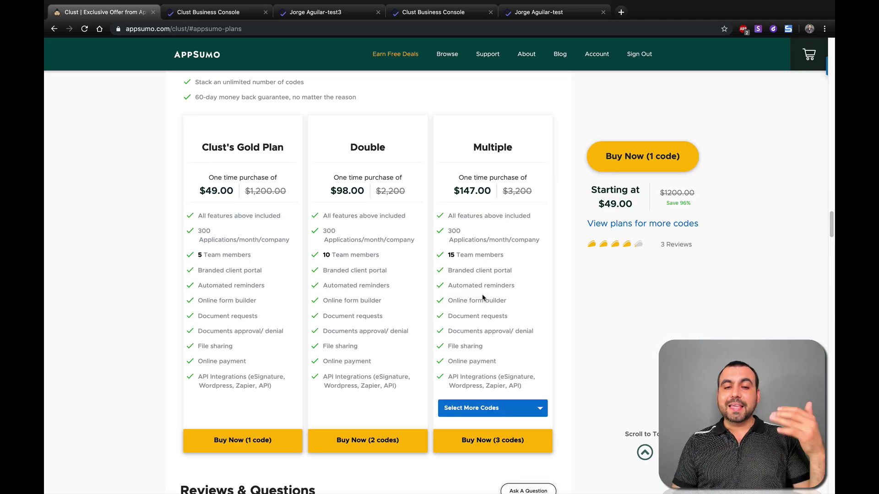